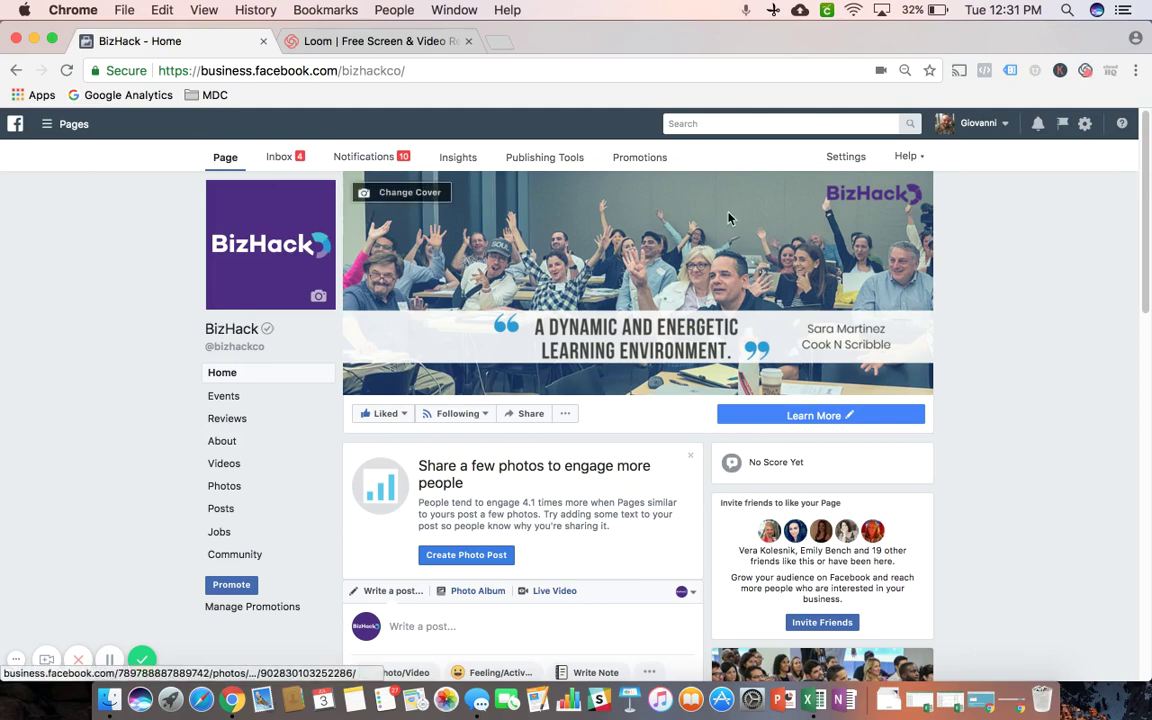
# Go from Publishing Tools to the Lead Ads Forms Library with its seven active forms
pyautogui.click(544, 160)
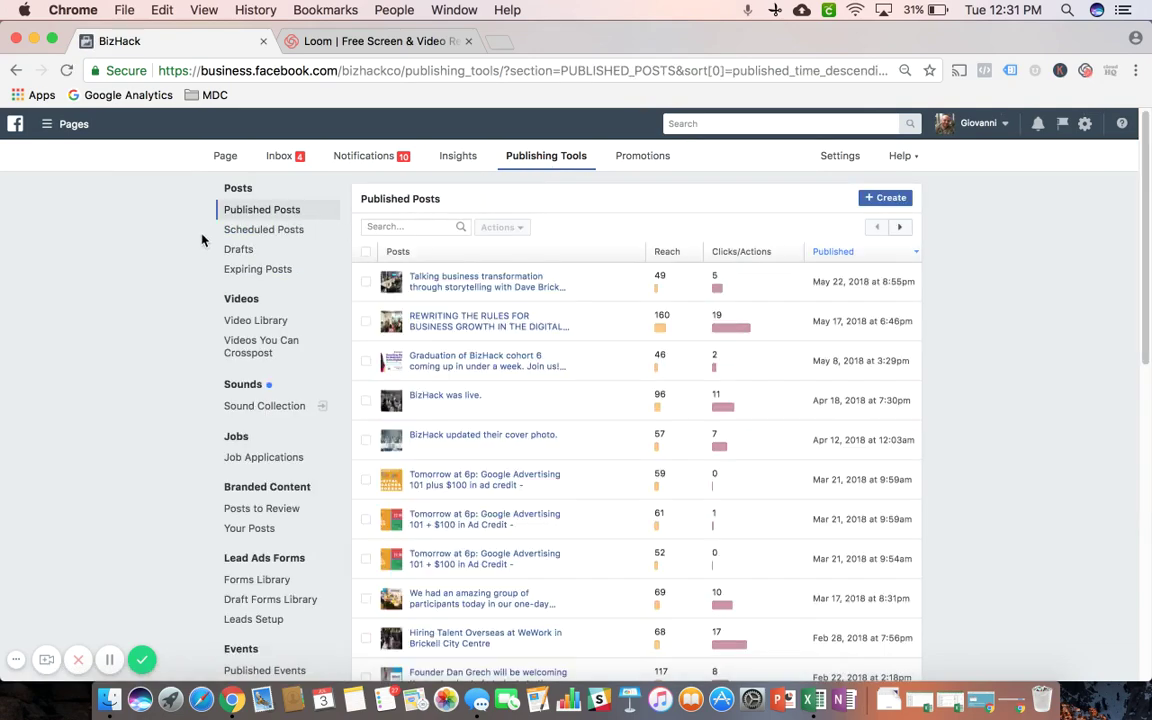
pyautogui.scroll(-4, 201, 230)
pyautogui.scroll(-1, 203, 255)
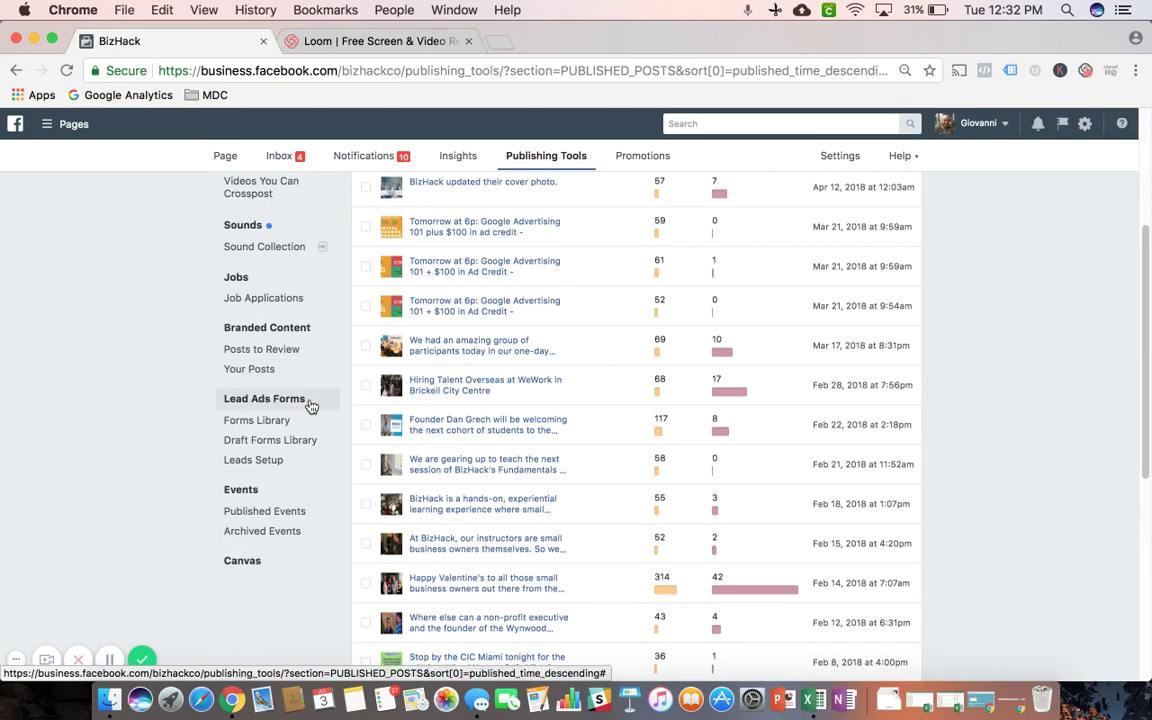
pyautogui.click(257, 423)
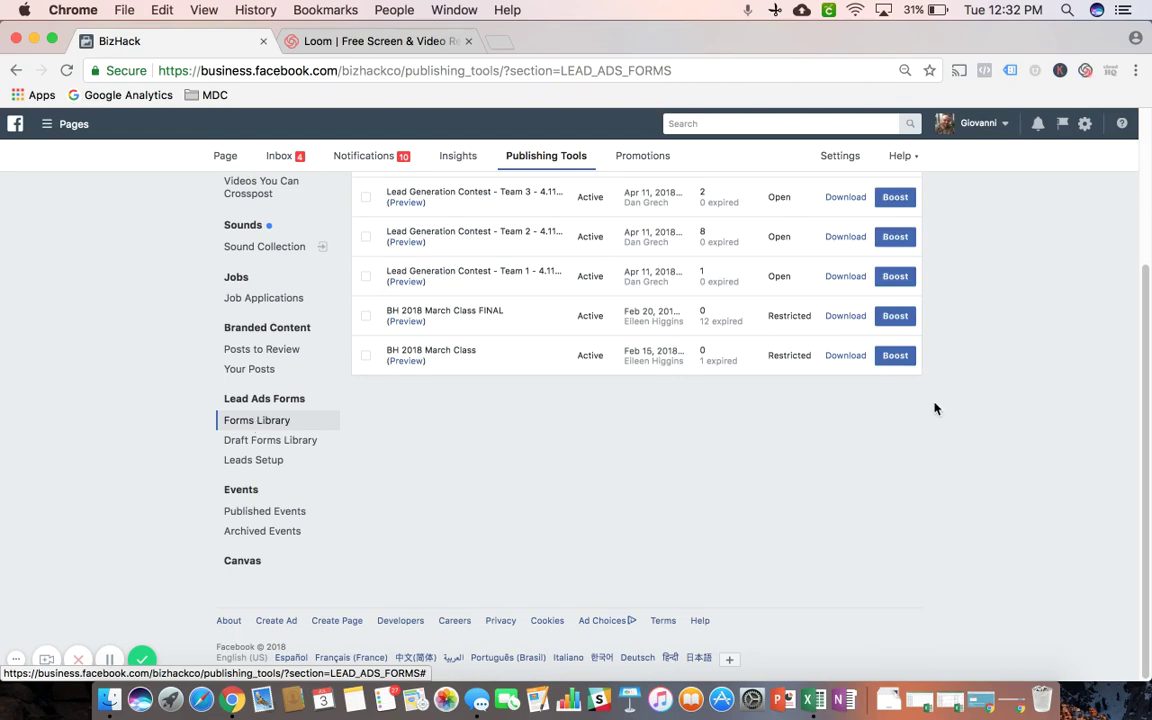
pyautogui.scroll(3, 940, 406)
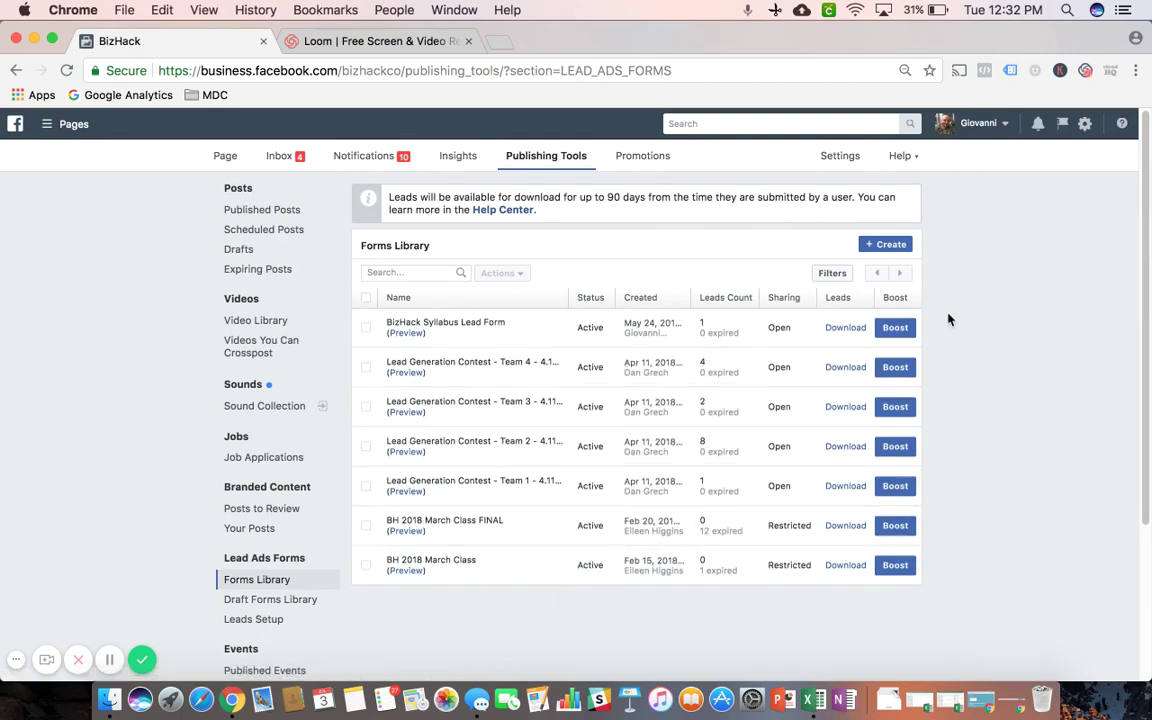
pyautogui.moveTo(713, 452)
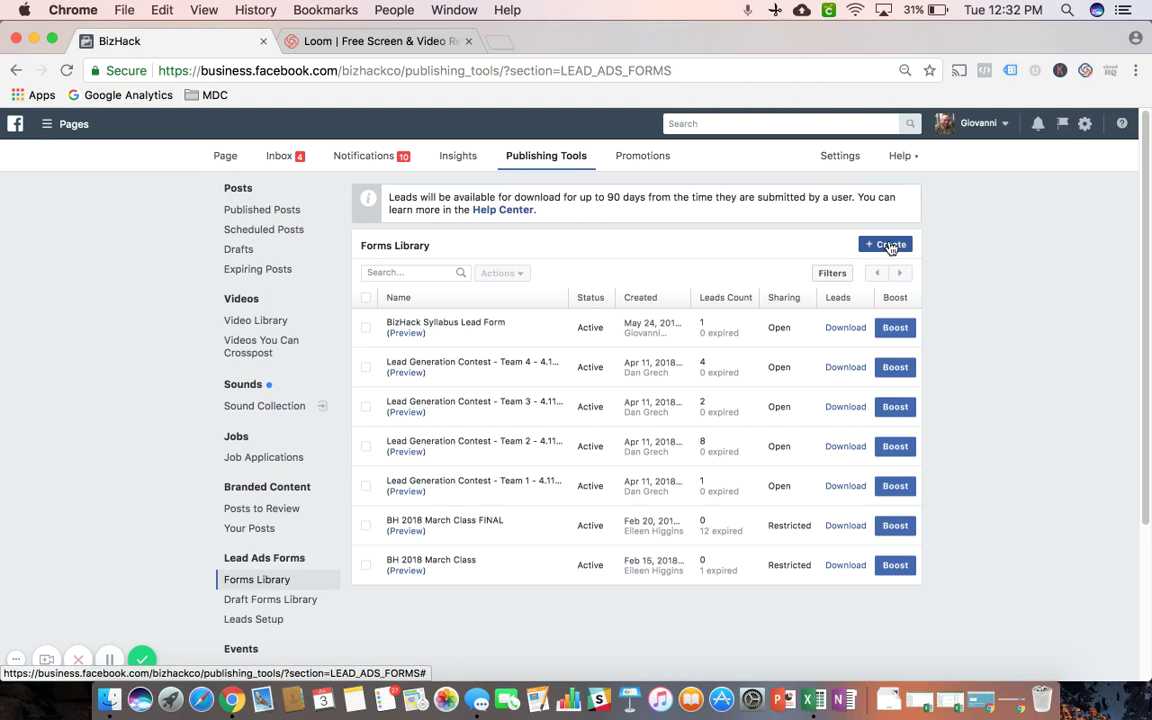
# Create a blank New Form, after checking the Duplicate an Existing Form option
pyautogui.click(889, 246)
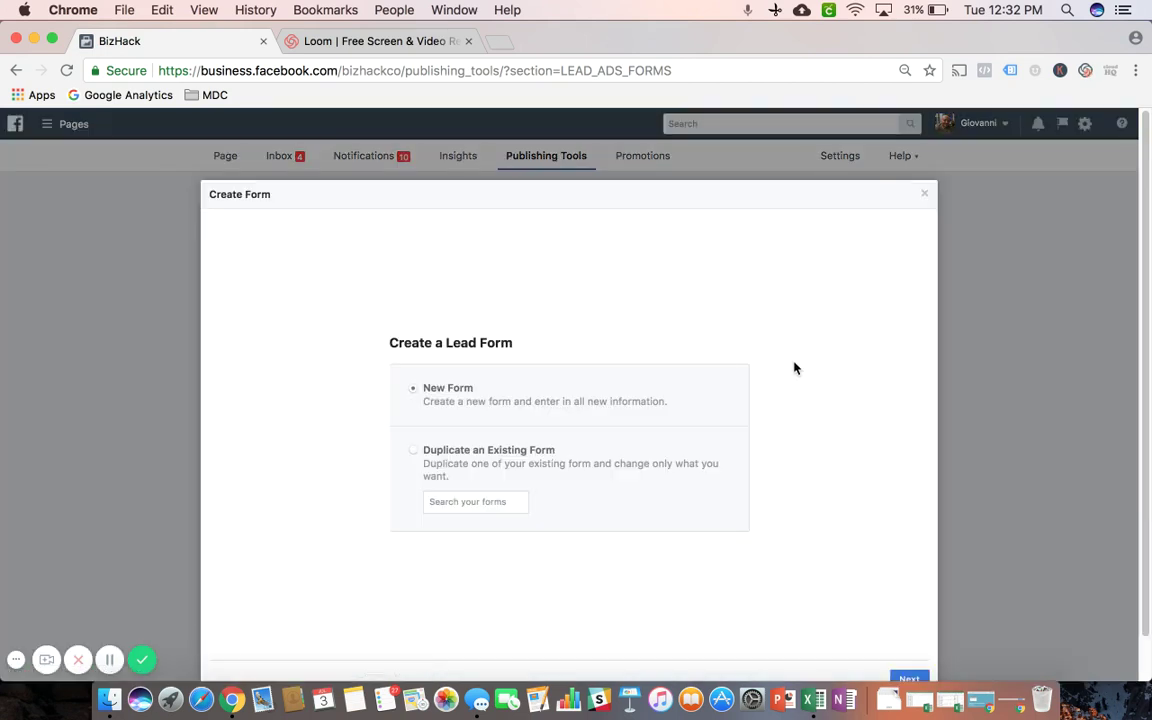
pyautogui.scroll(-1, 794, 364)
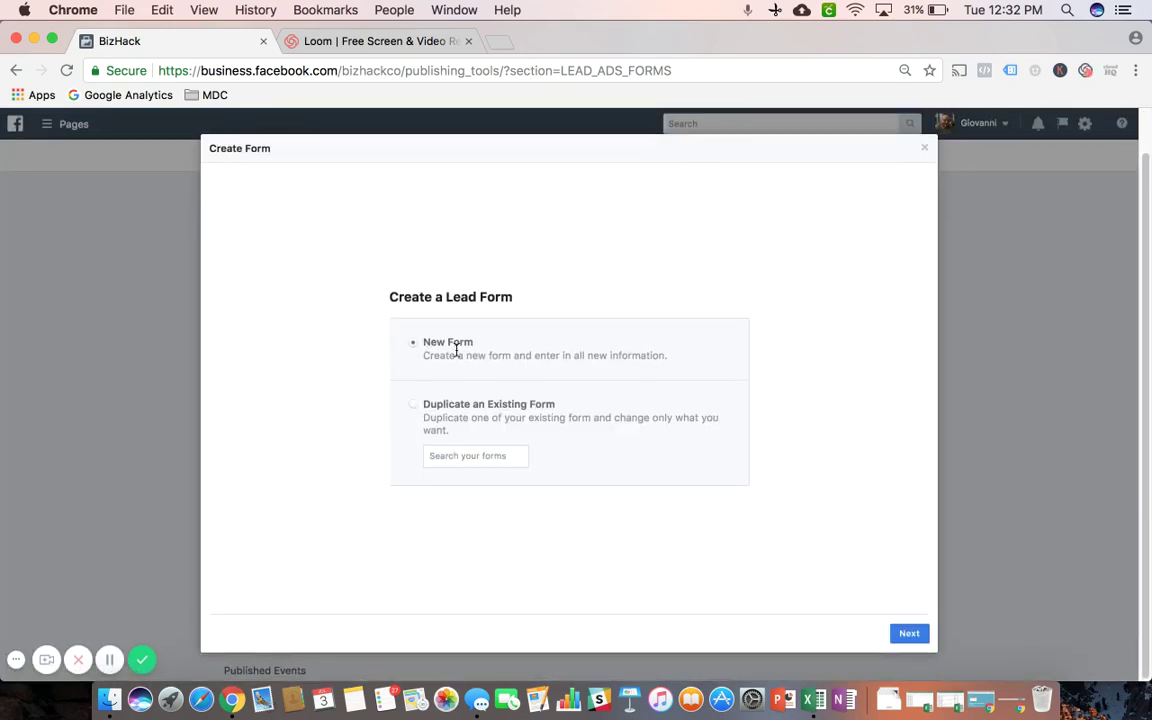
pyautogui.click(416, 406)
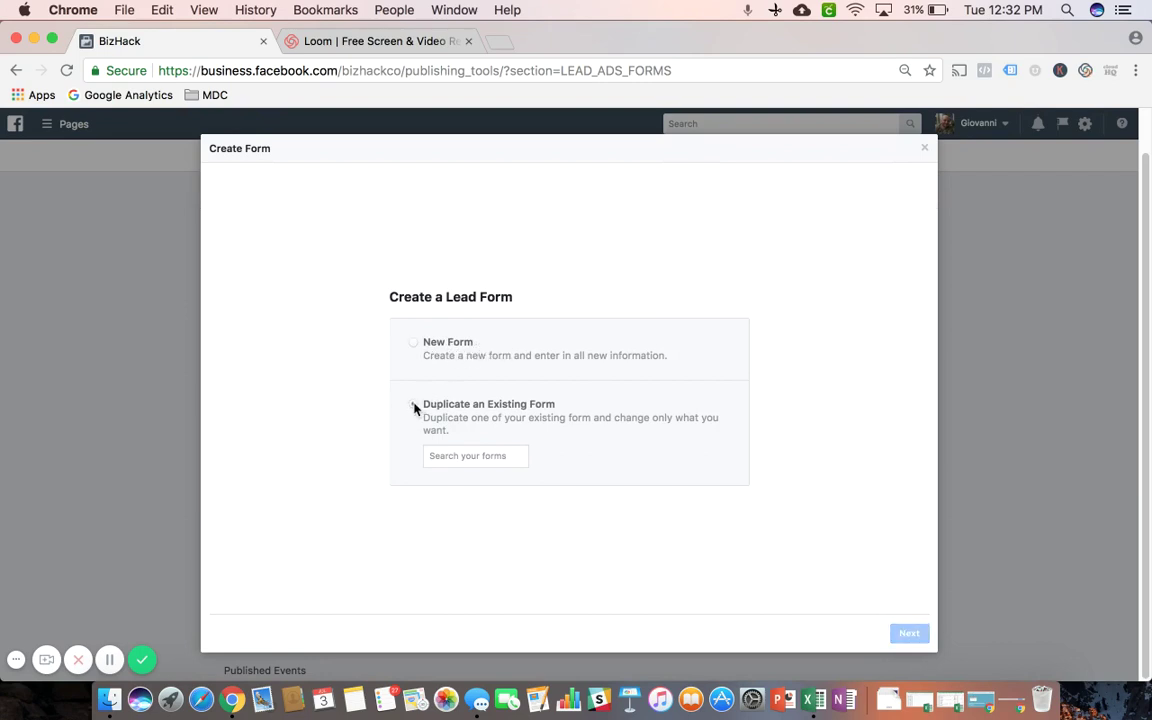
pyautogui.click(462, 457)
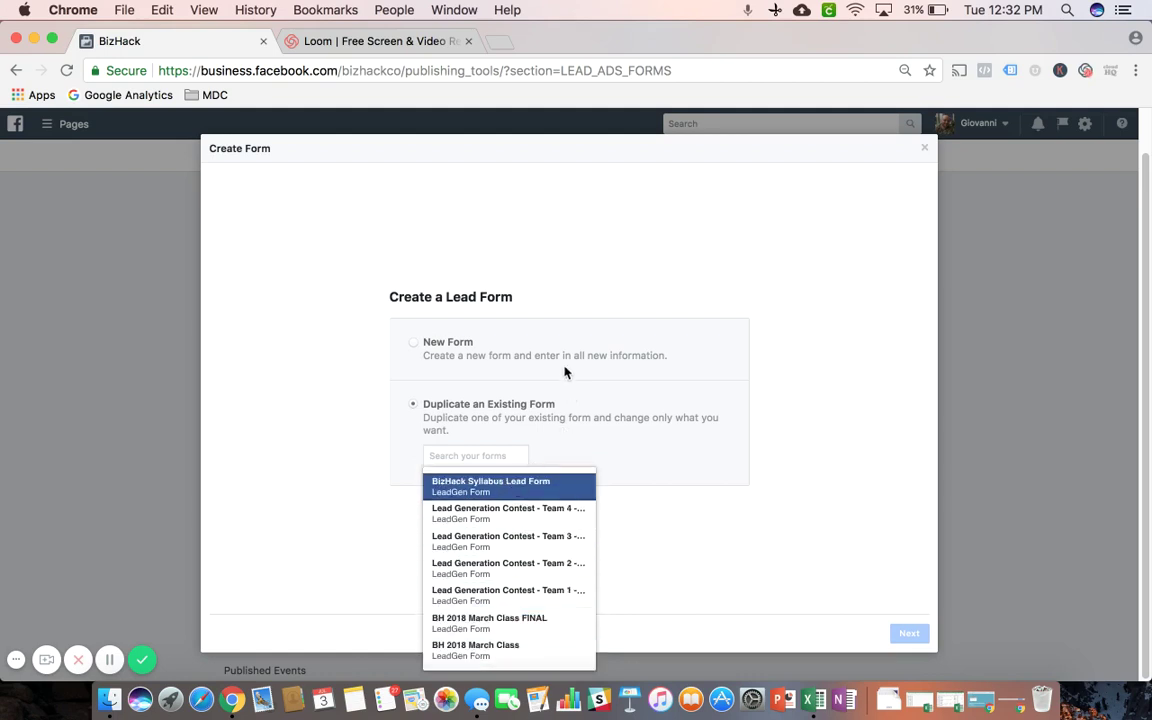
pyautogui.click(415, 347)
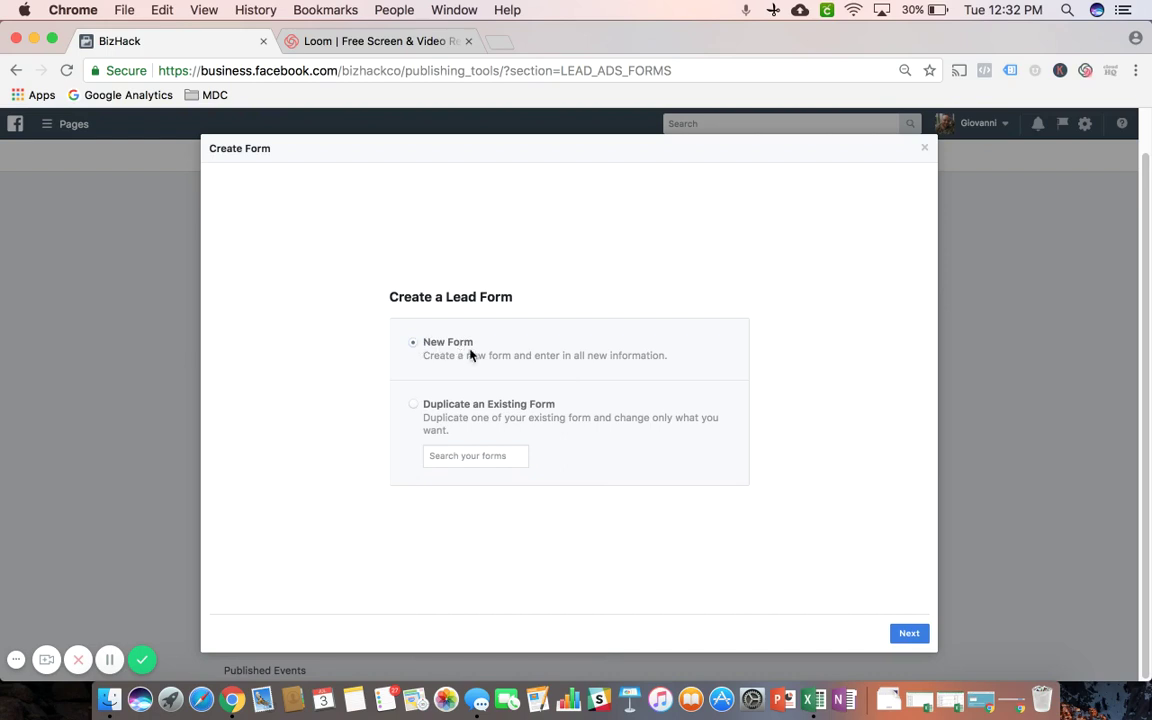
pyautogui.click(909, 636)
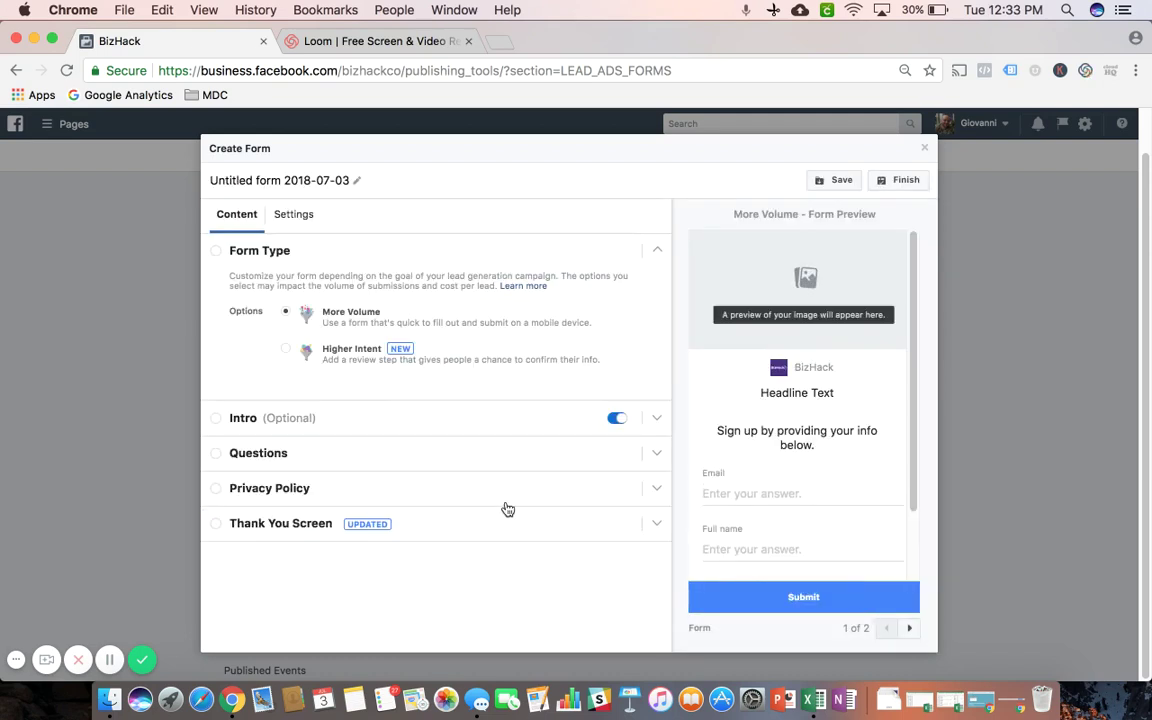
# Retitle the untitled form 'BizHack Test Form' and choose the Higher Intent type
pyautogui.click(334, 177)
pyautogui.tripleClick(337, 177)
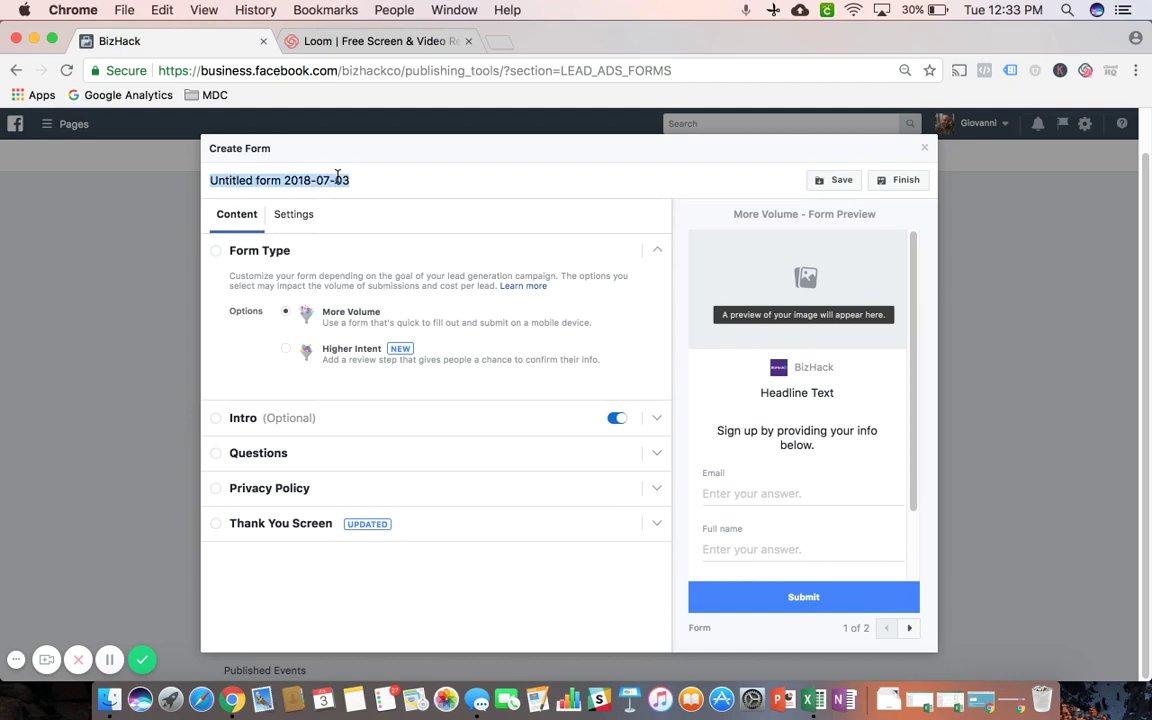
pyautogui.write('BizHa')
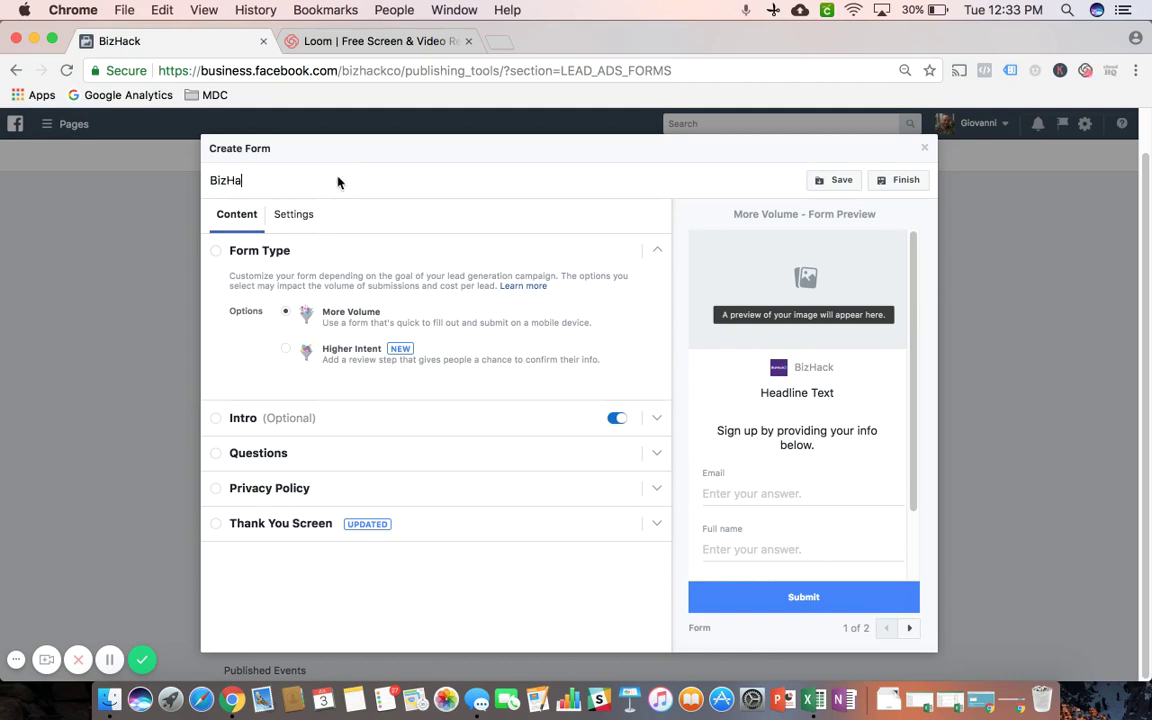
pyautogui.write('ck Test Form')
pyautogui.click(286, 354)
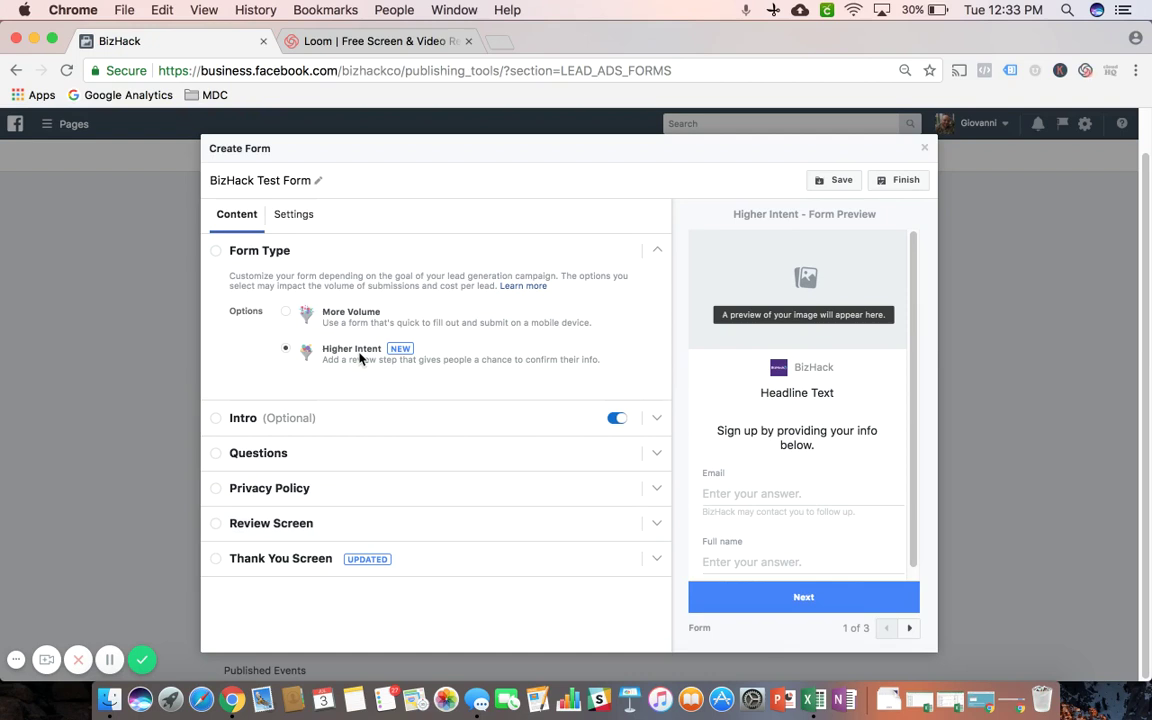
# Preview the More Volume and Higher Intent forms through to their thank-you screens, ending on More Volume
pyautogui.click(287, 315)
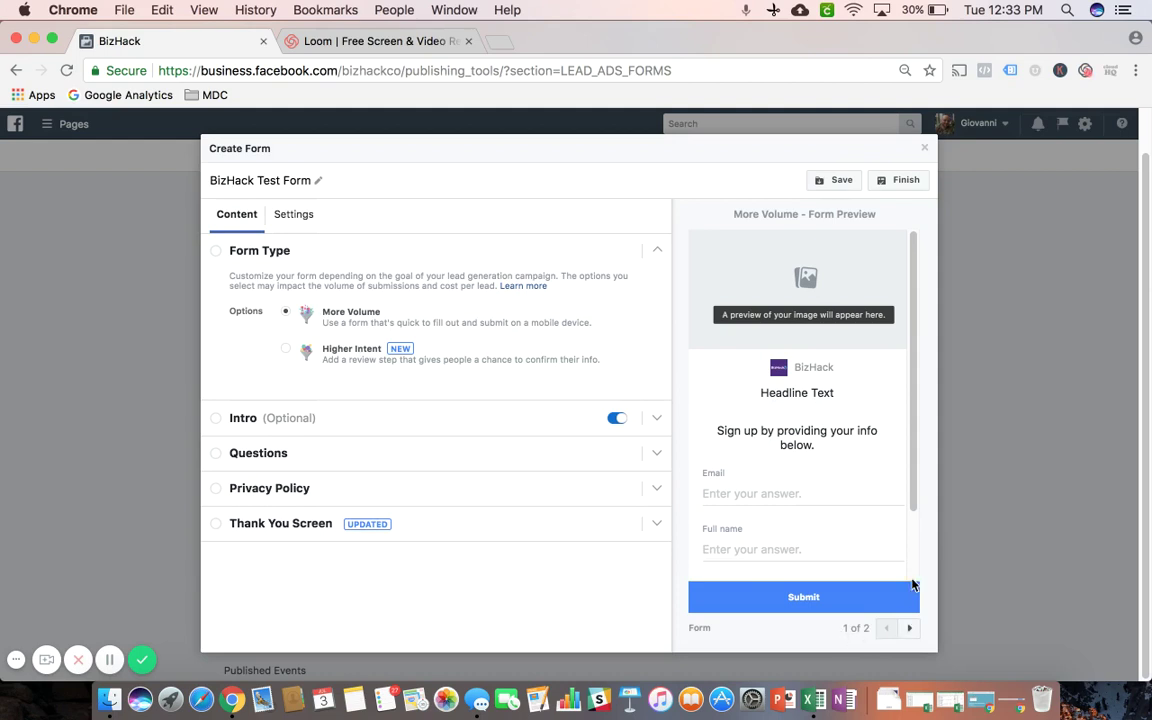
pyautogui.scroll(-3, 913, 402)
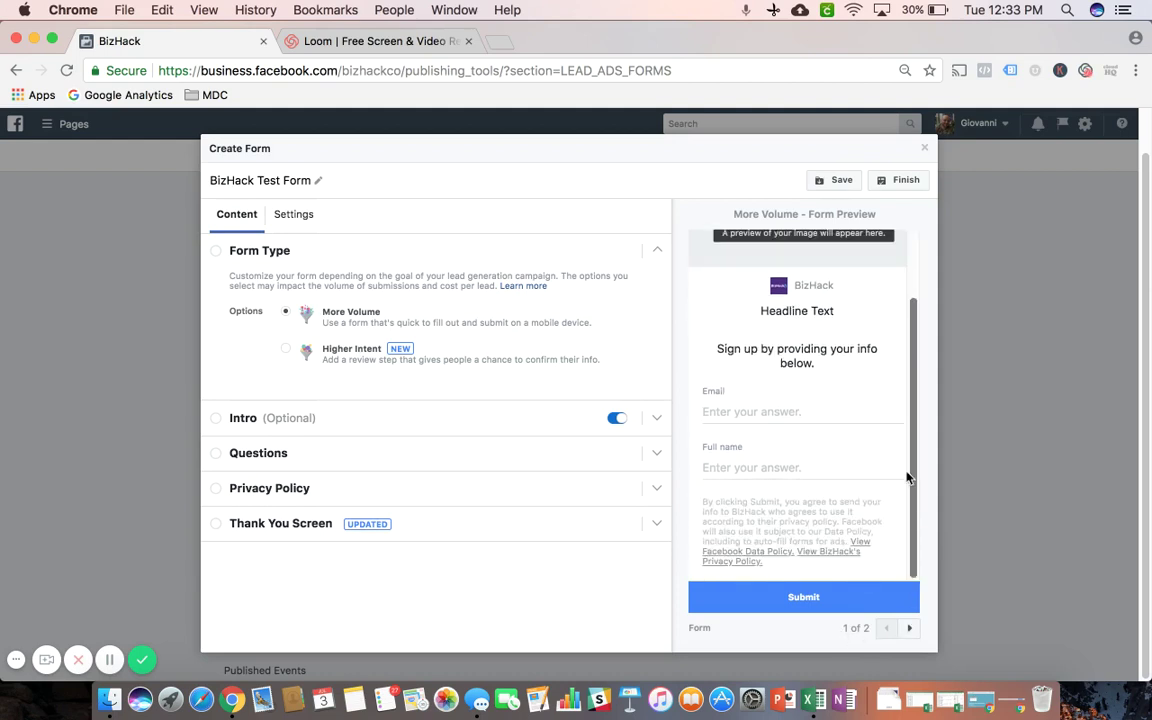
pyautogui.click(908, 629)
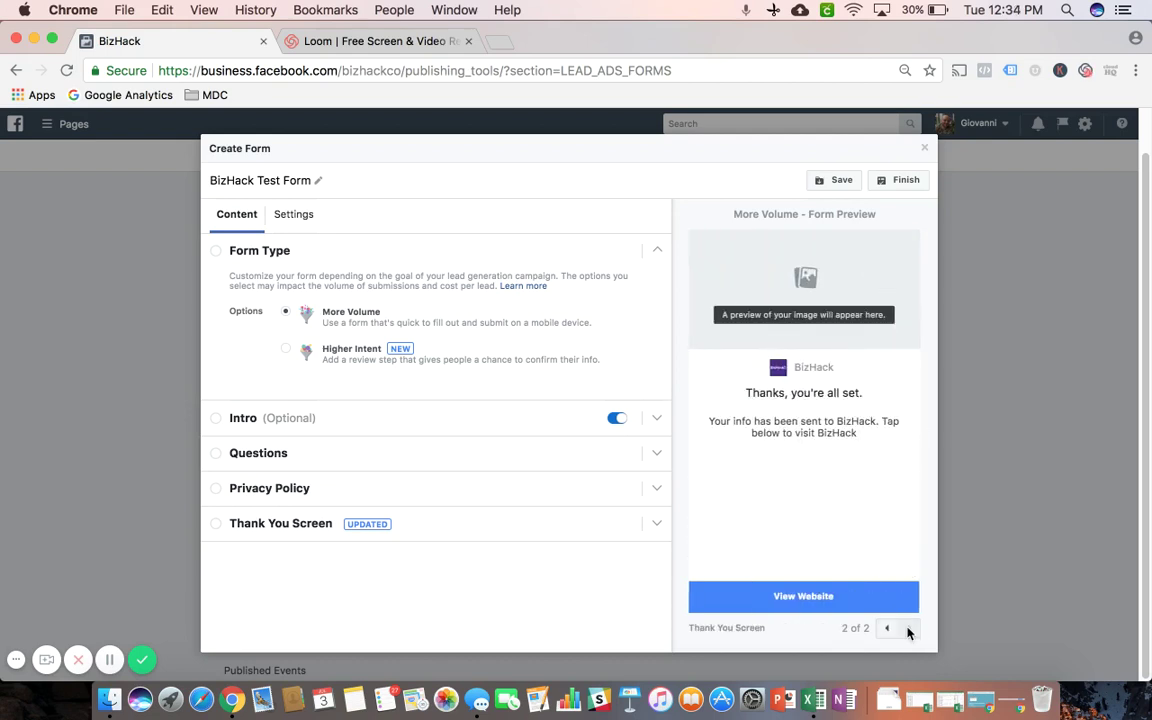
pyautogui.click(287, 350)
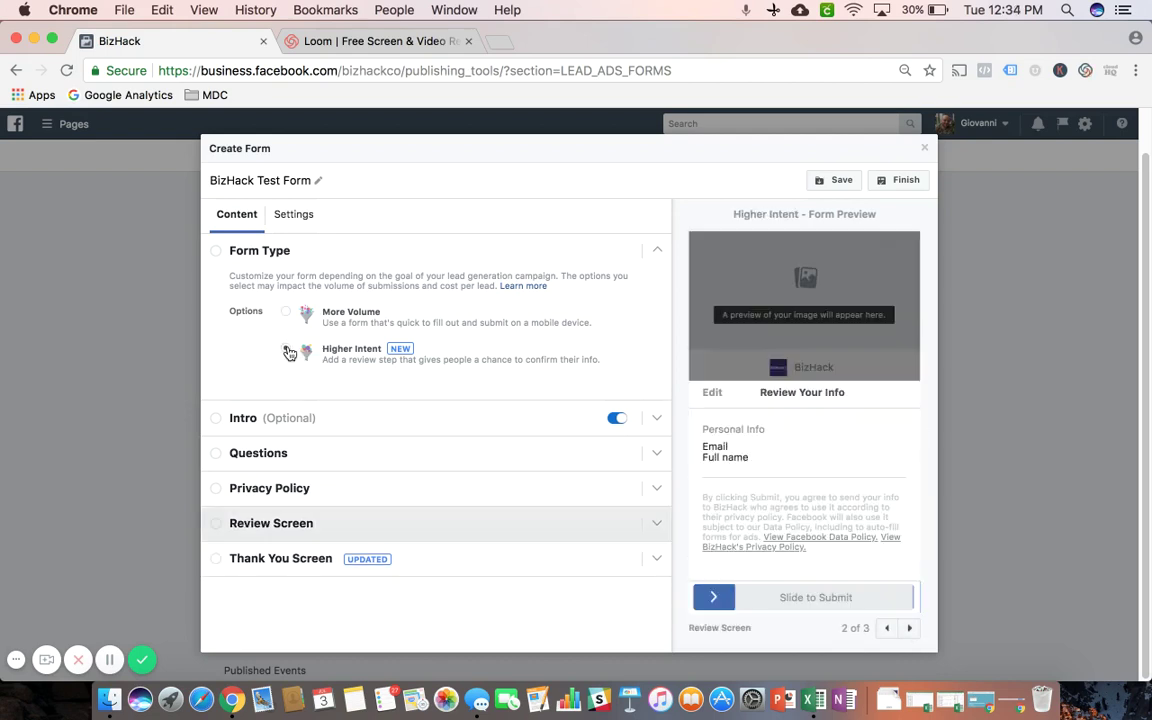
pyautogui.click(887, 628)
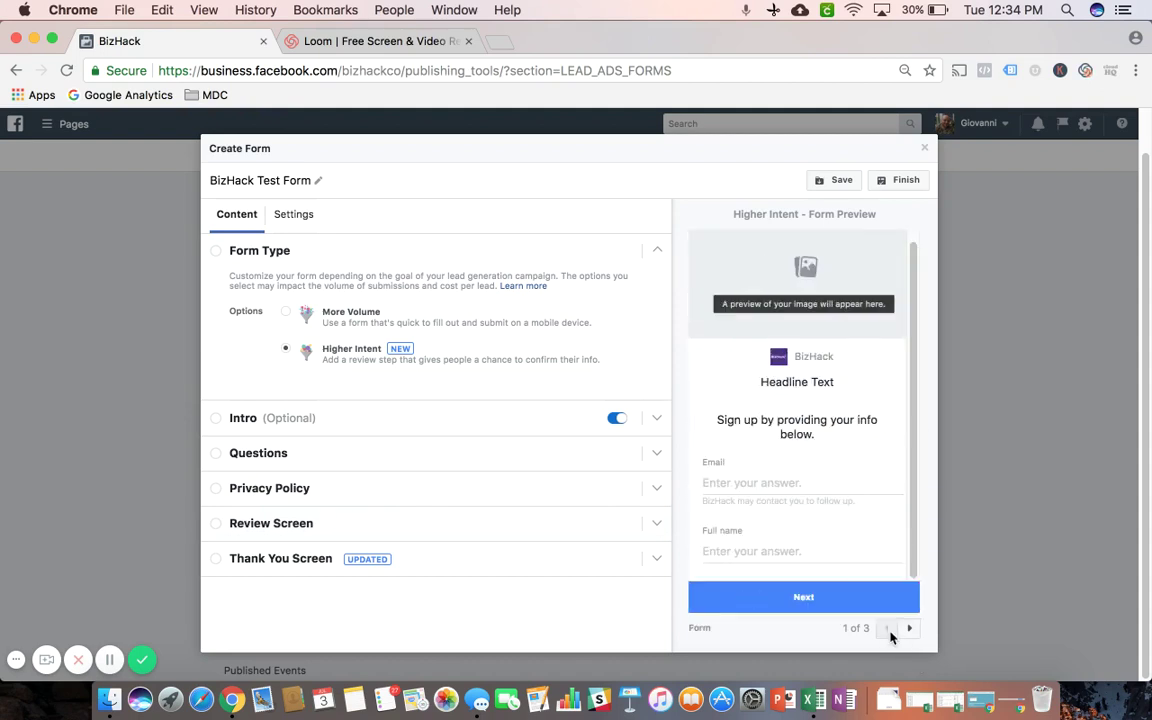
pyautogui.click(909, 630)
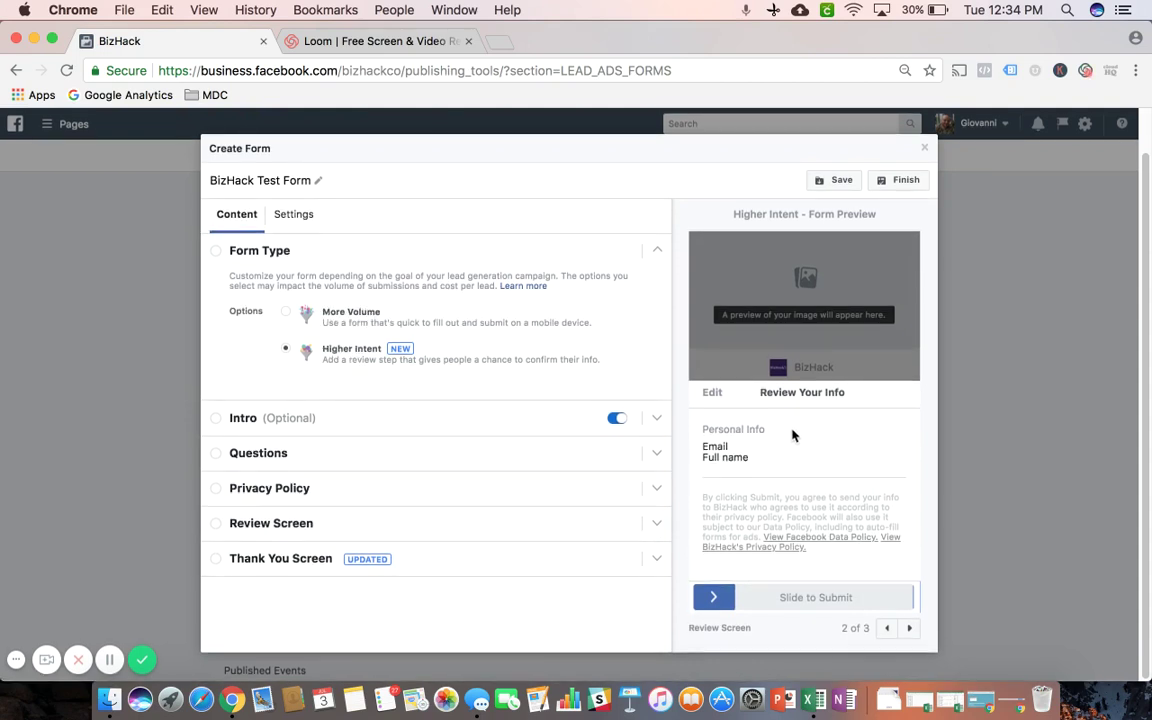
pyautogui.click(910, 630)
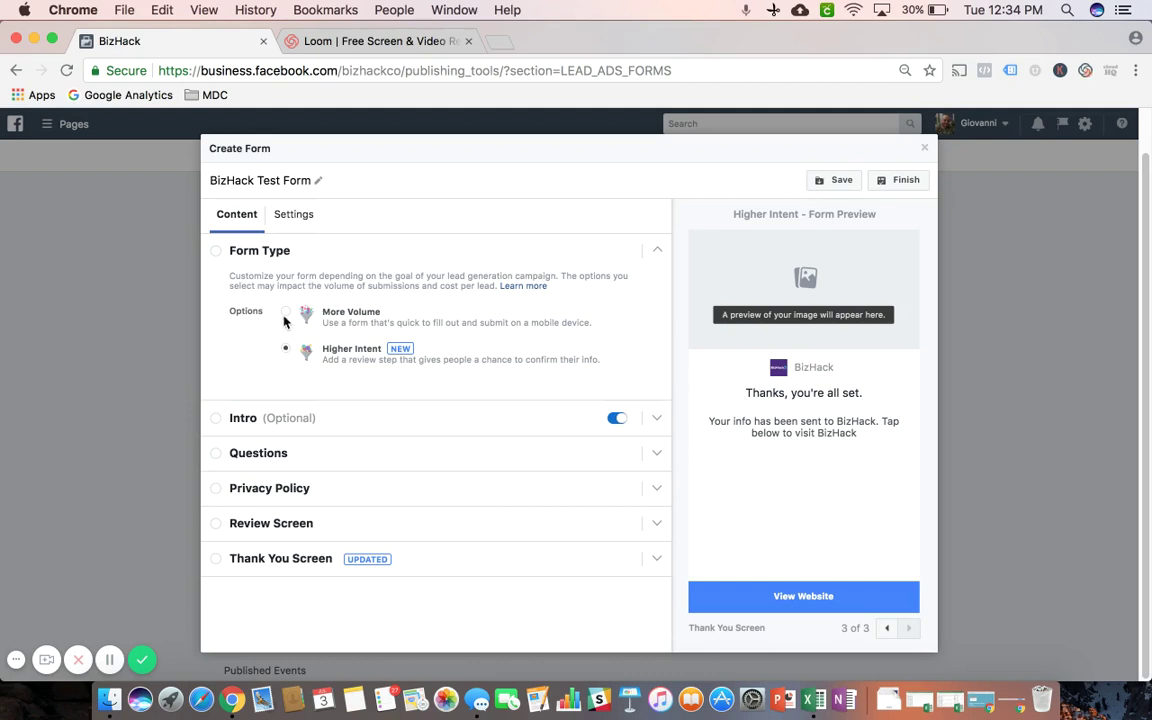
pyautogui.click(286, 315)
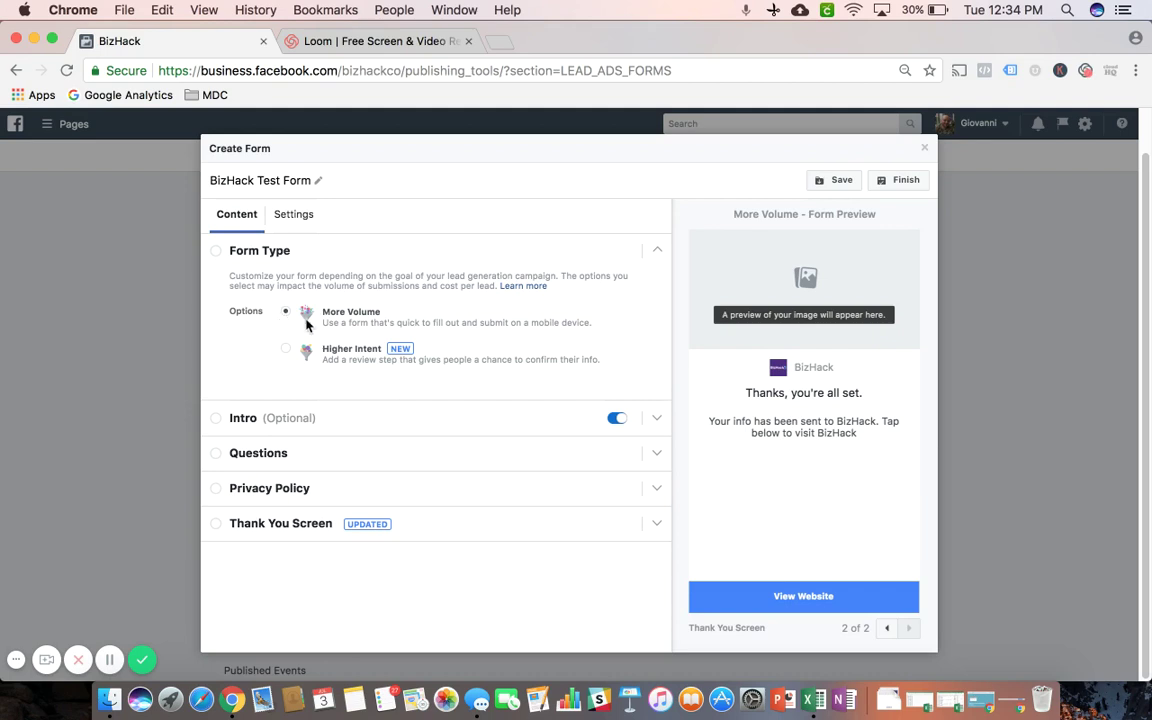
# Expand the intro and replace the headline with '12 Week Digital Marketing Course in Miami'
pyautogui.click(336, 419)
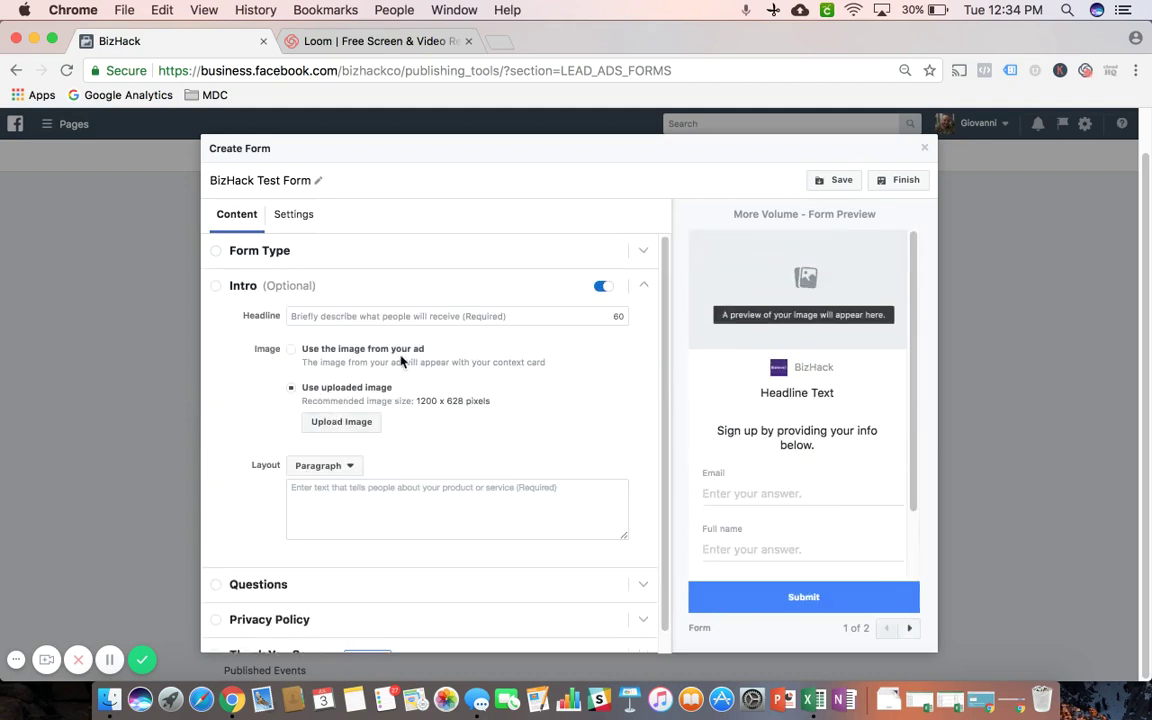
pyautogui.click(352, 315)
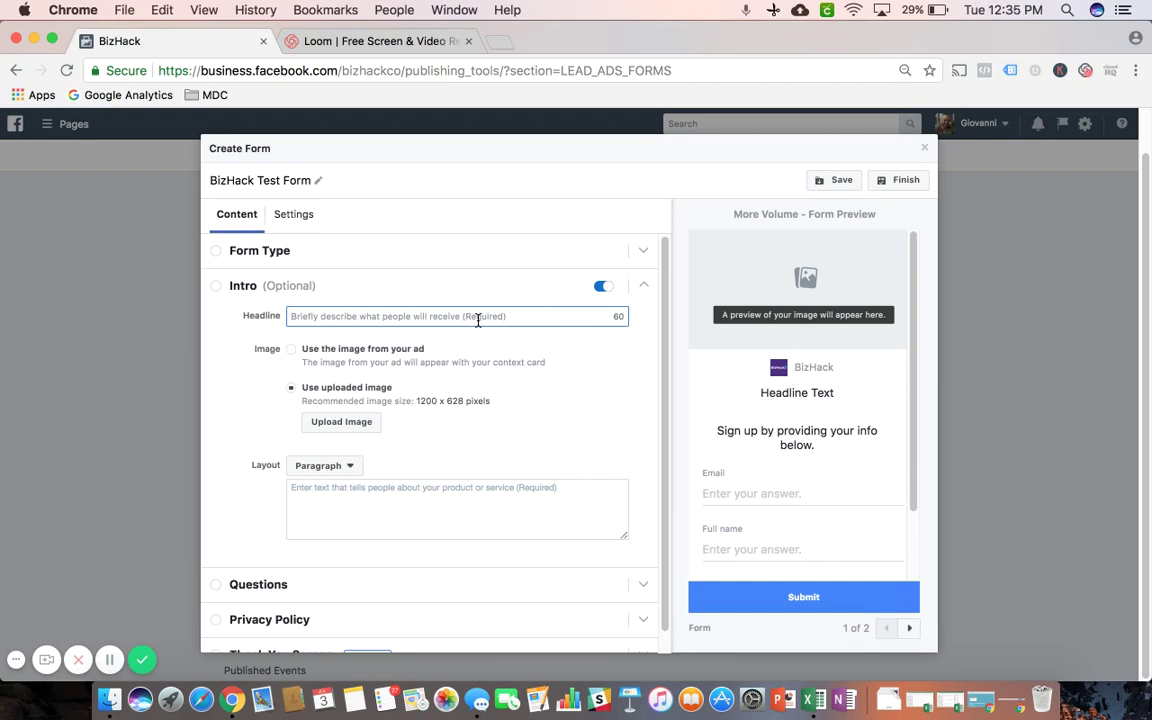
pyautogui.write('hgfhdghdfuihghdfighfi')
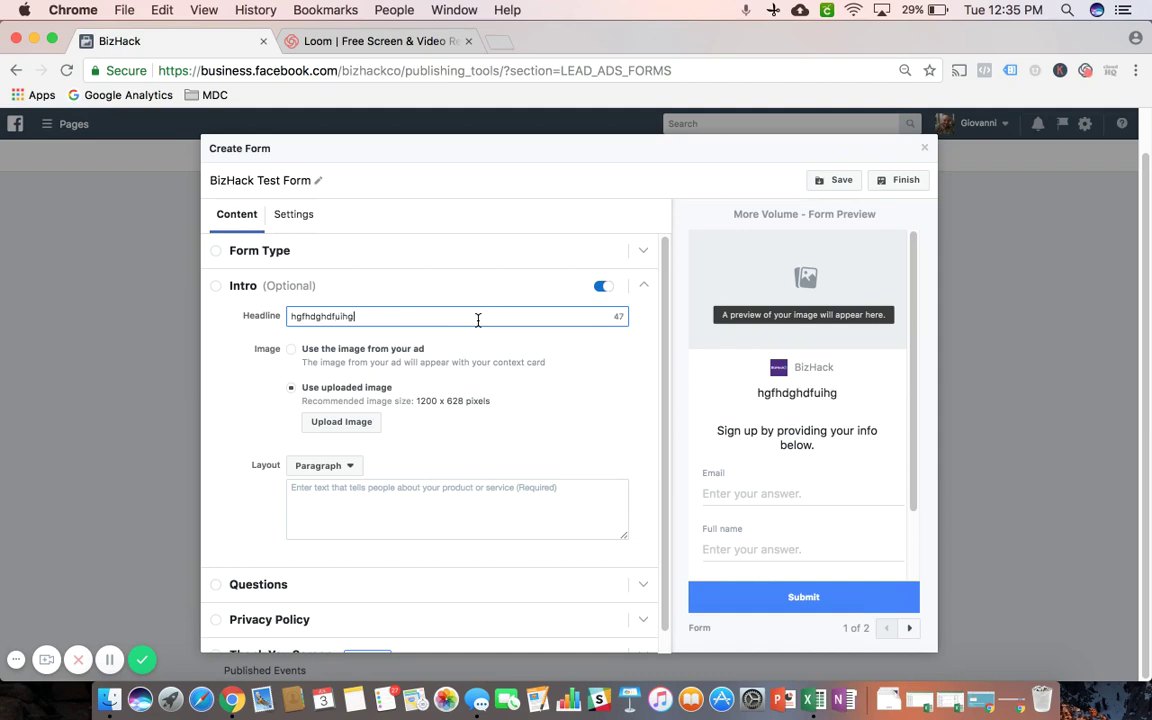
pyautogui.press('BackSpace')
pyautogui.press('BackSpace')
pyautogui.press('BackSpace')
pyautogui.press('BackSpace')
pyautogui.press('BackSpace')
pyautogui.press('BackSpace')
pyautogui.press('BackSpace')
pyautogui.press('BackSpace')
pyautogui.press('BackSpace')
pyautogui.press('BackSpace')
pyautogui.press('BackSpace')
pyautogui.press('BackSpace')
pyautogui.press('BackSpace')
pyautogui.press('BackSpace')
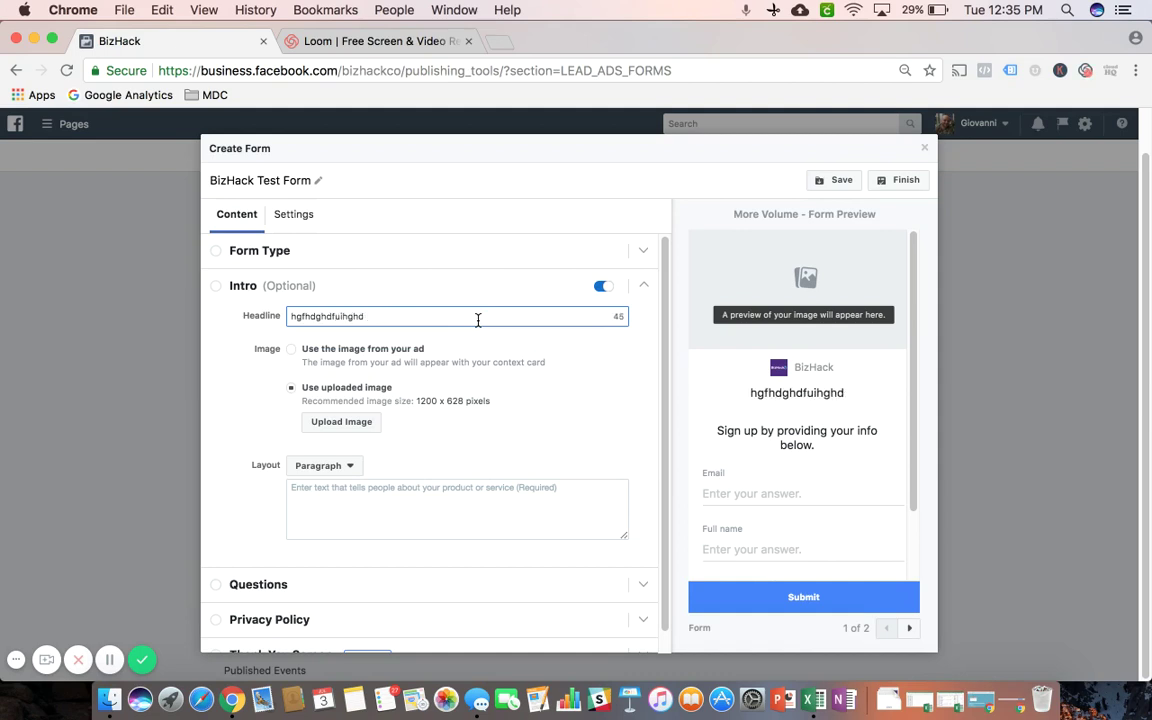
pyautogui.press('BackSpace')
pyautogui.press('BackSpace')
pyautogui.press('BackSpace')
pyautogui.press('BackSpace')
pyautogui.press('BackSpace')
pyautogui.press('BackSpace')
pyautogui.press('BackSpace')
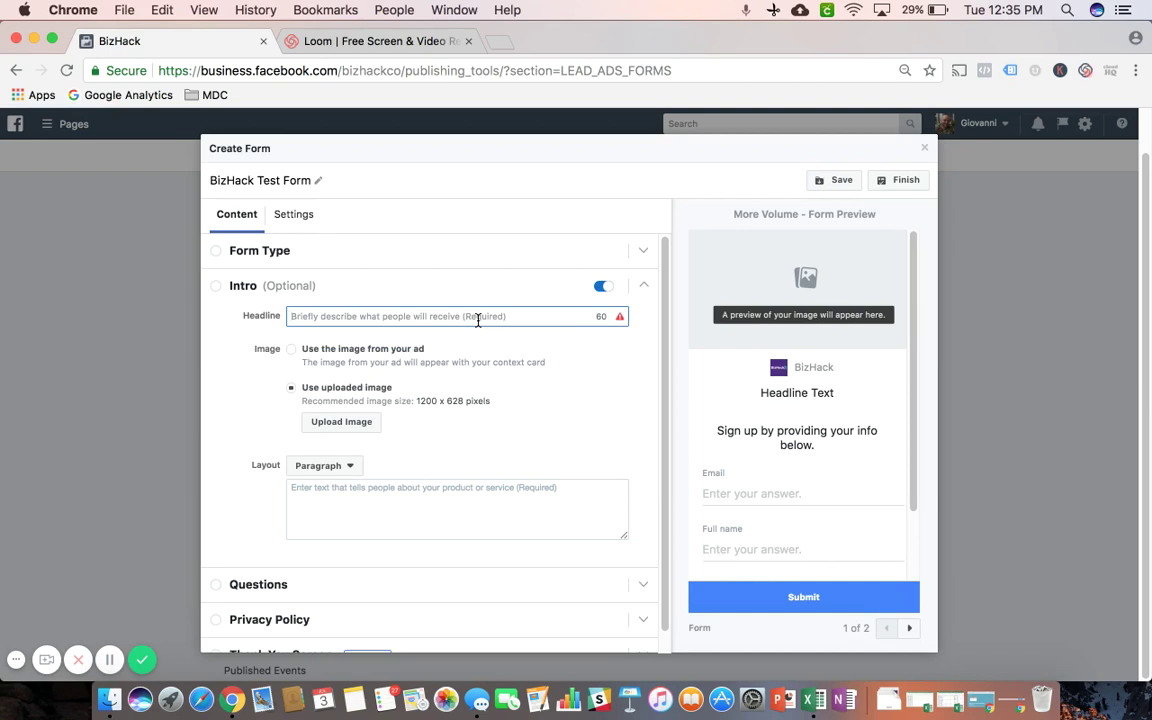
pyautogui.write('Digital')
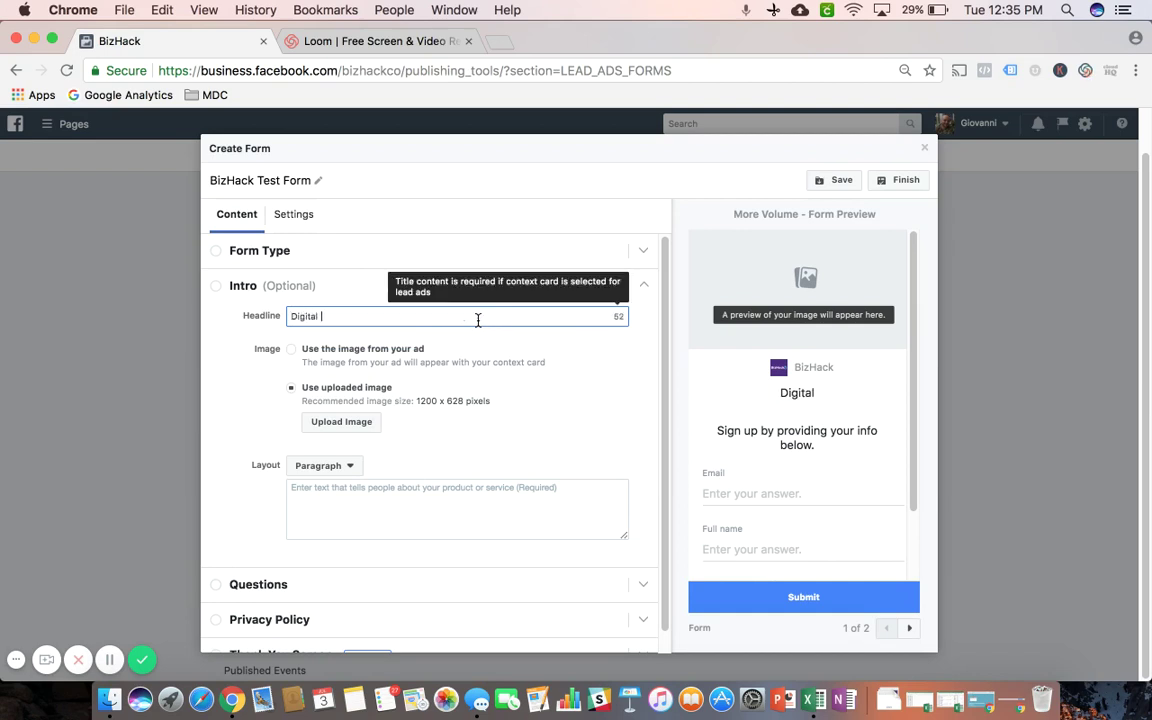
pyautogui.press('BackSpace')
pyautogui.press('BackSpace')
pyautogui.press('BackSpace')
pyautogui.press('BackSpace')
pyautogui.press('BackSpace')
pyautogui.press('BackSpace')
pyautogui.press('BackSpace')
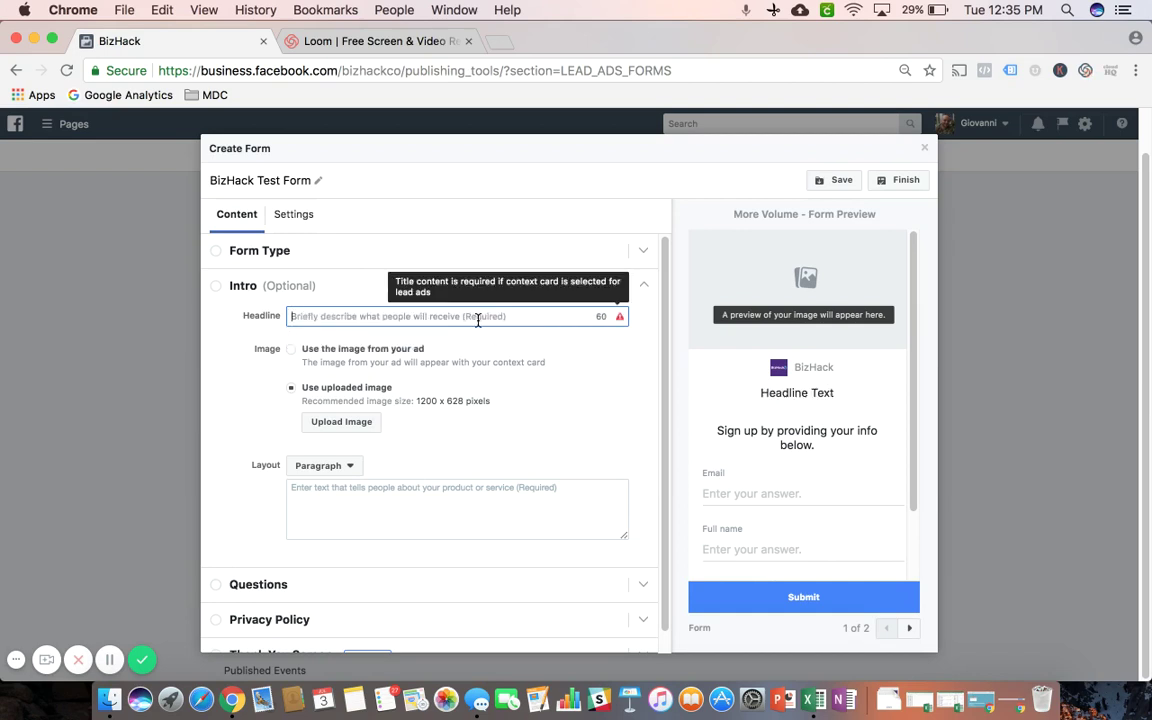
pyautogui.write('12 We')
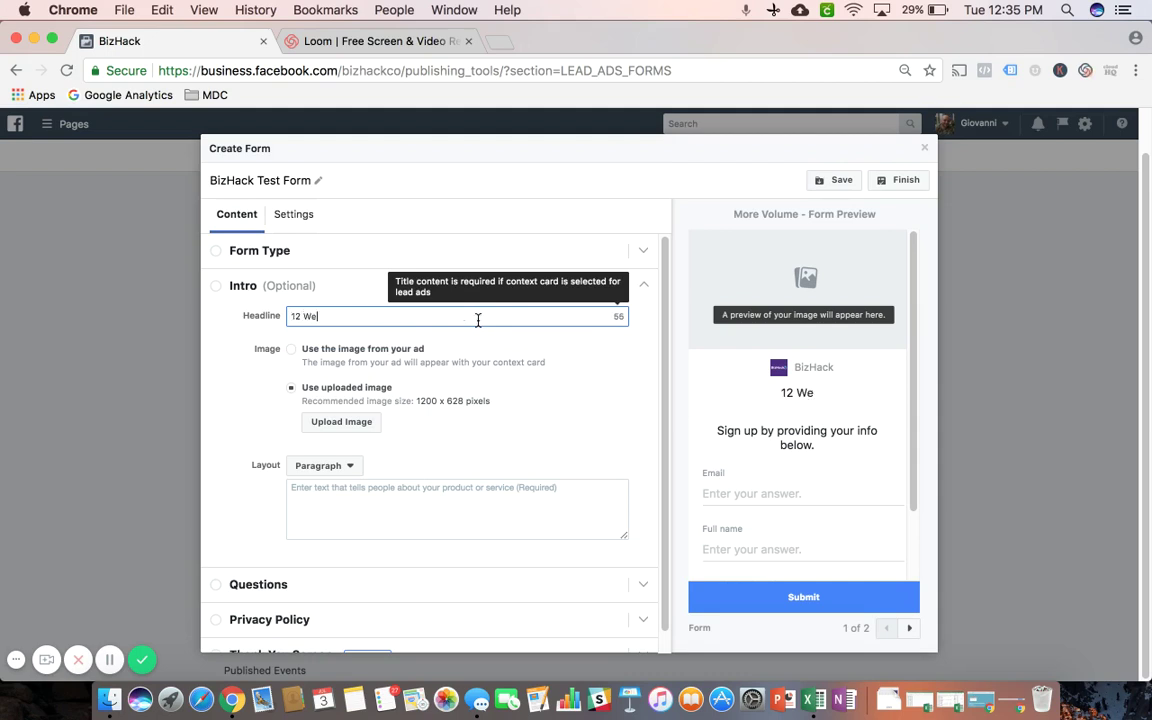
pyautogui.write('ek Digital ')
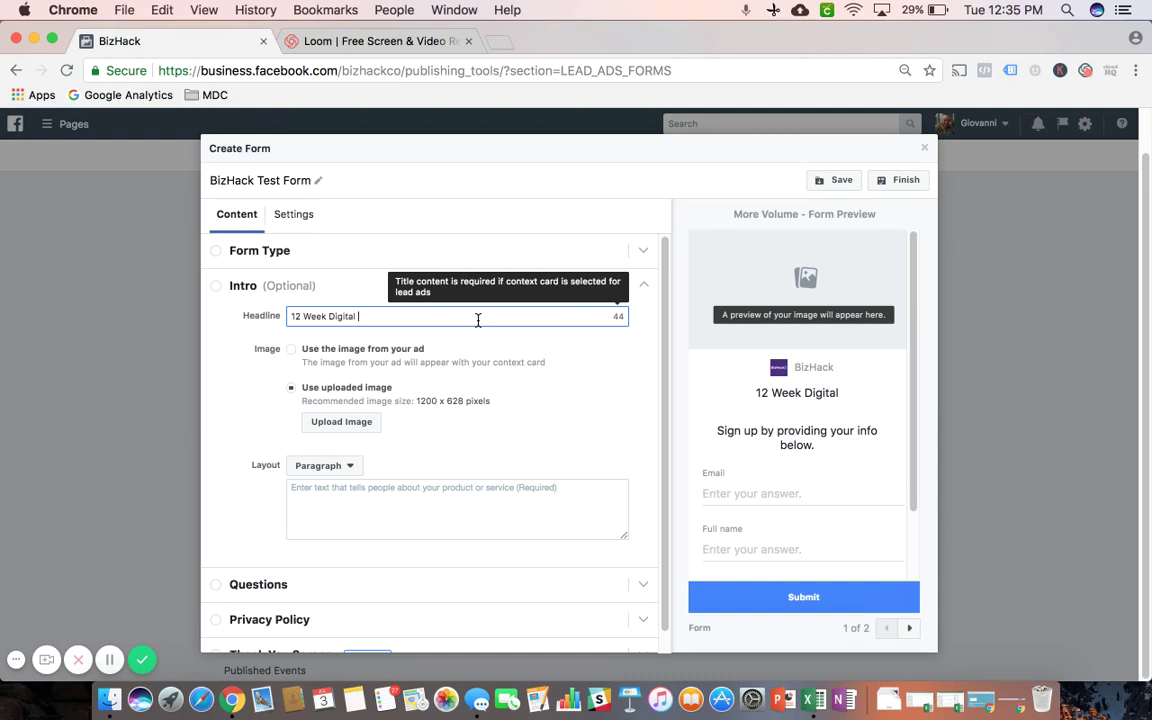
pyautogui.write('Mar')
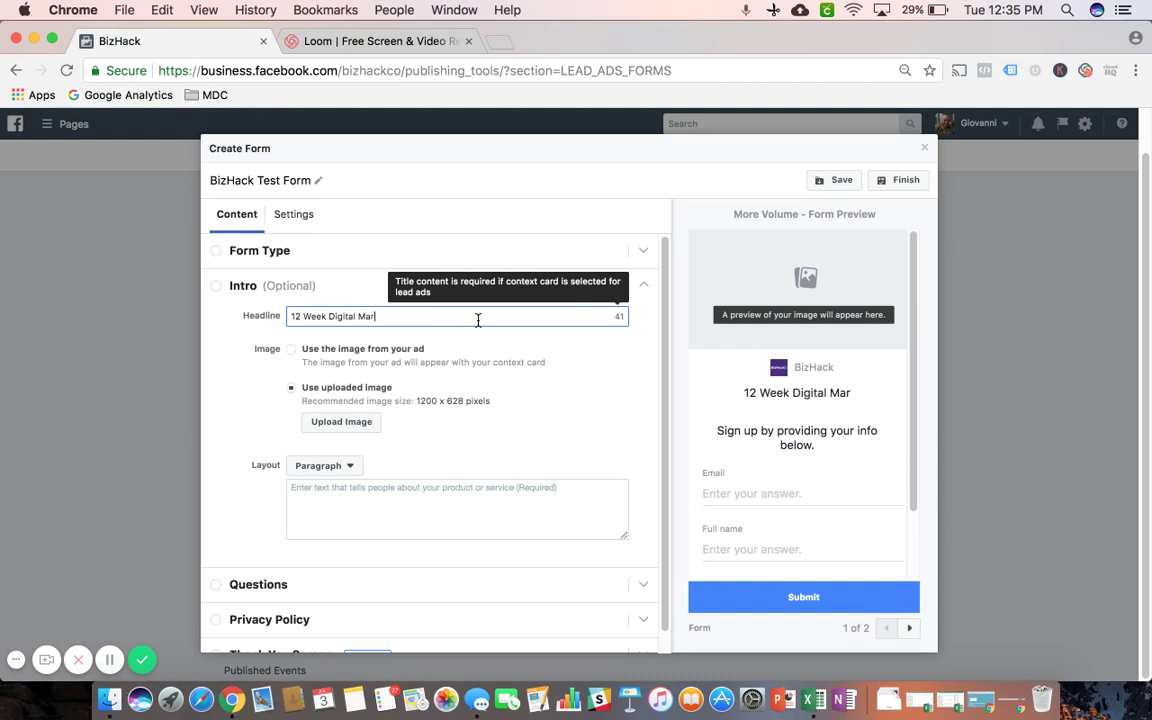
pyautogui.write('keting Cour')
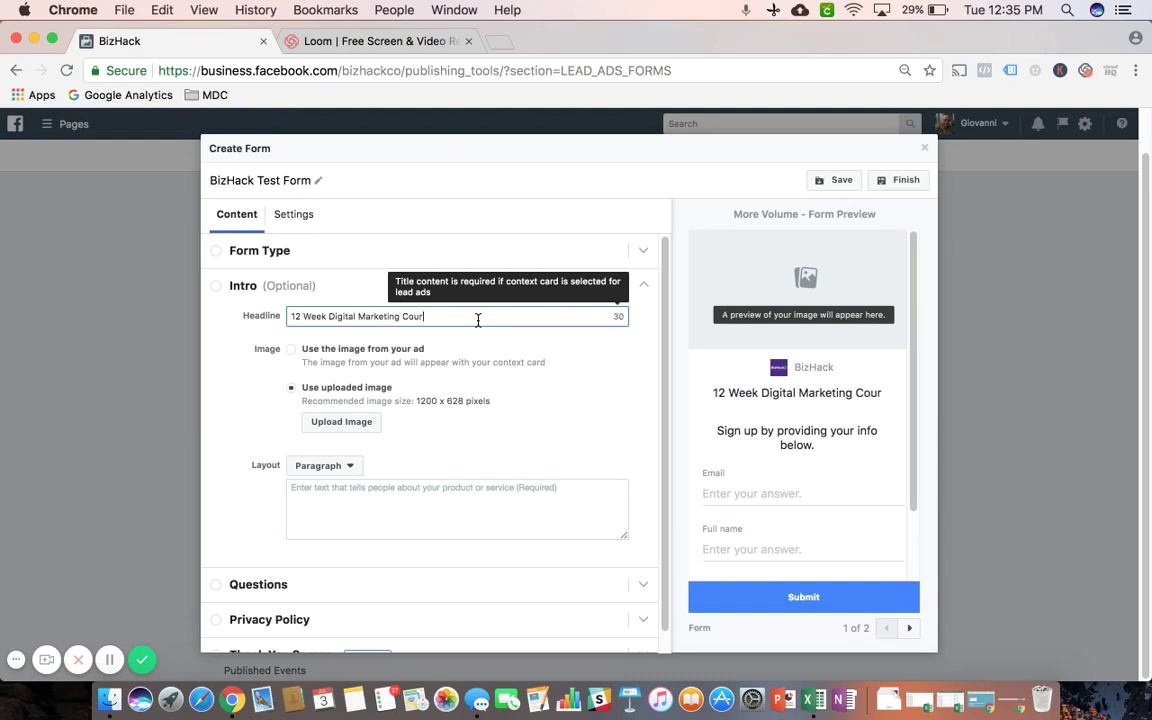
pyautogui.write('se in Miami')
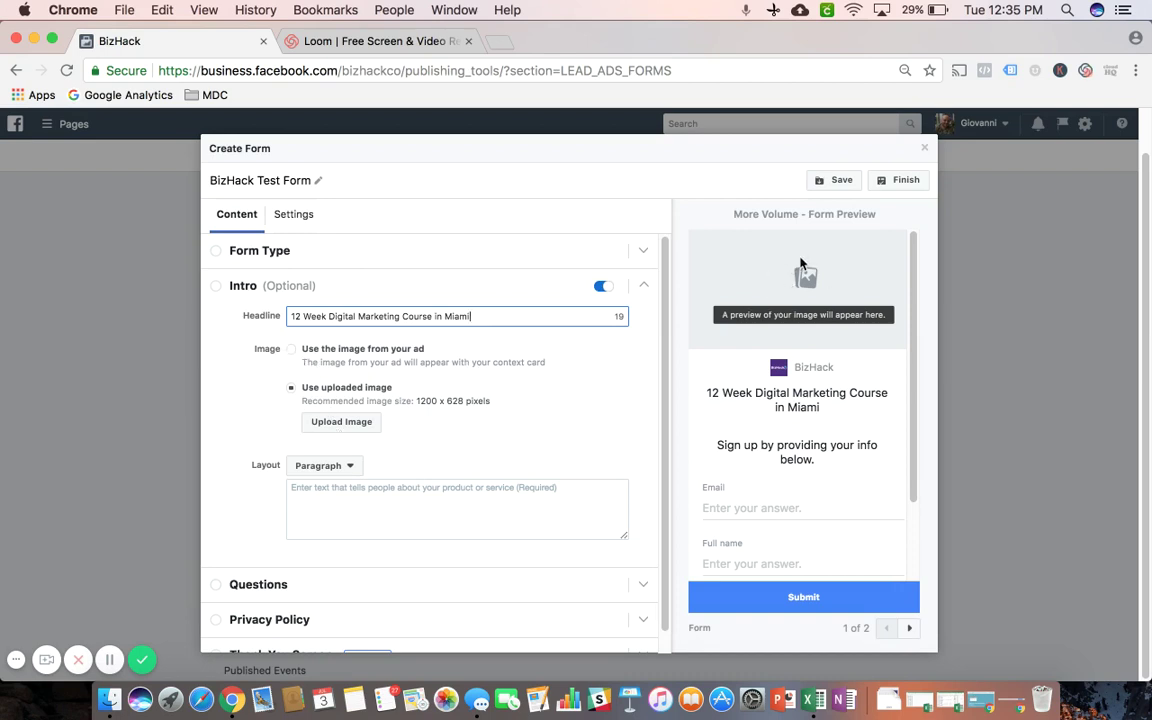
pyautogui.click(291, 352)
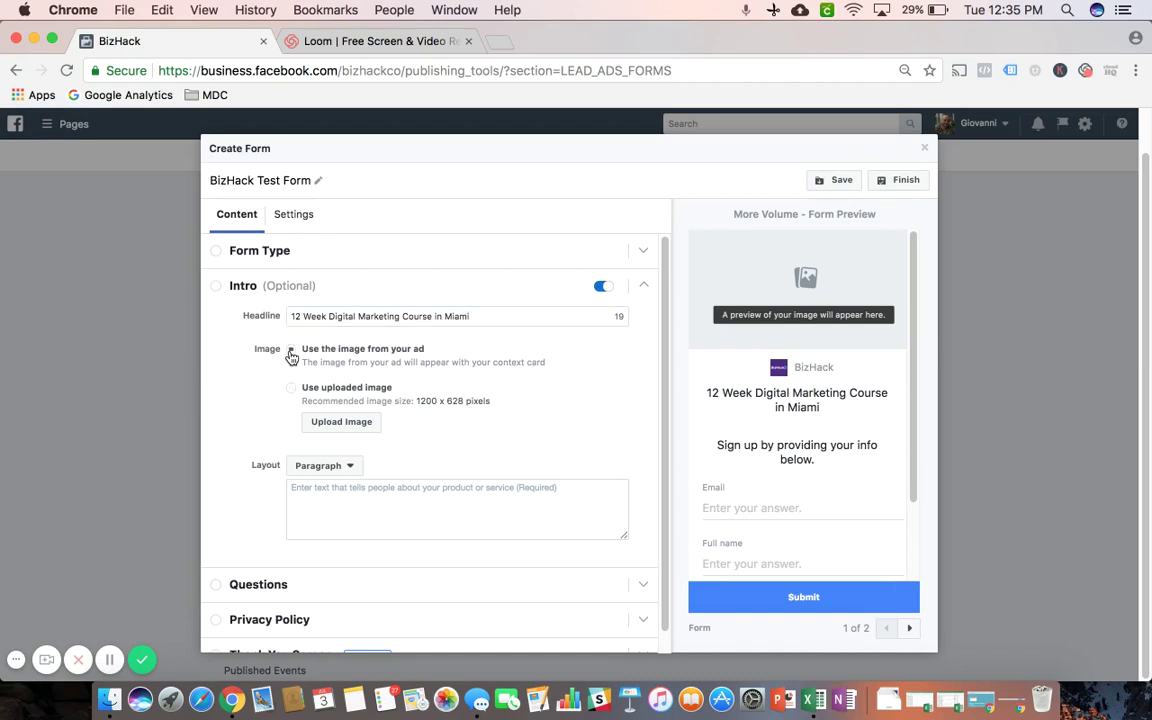
pyautogui.click(293, 390)
pyautogui.click(341, 424)
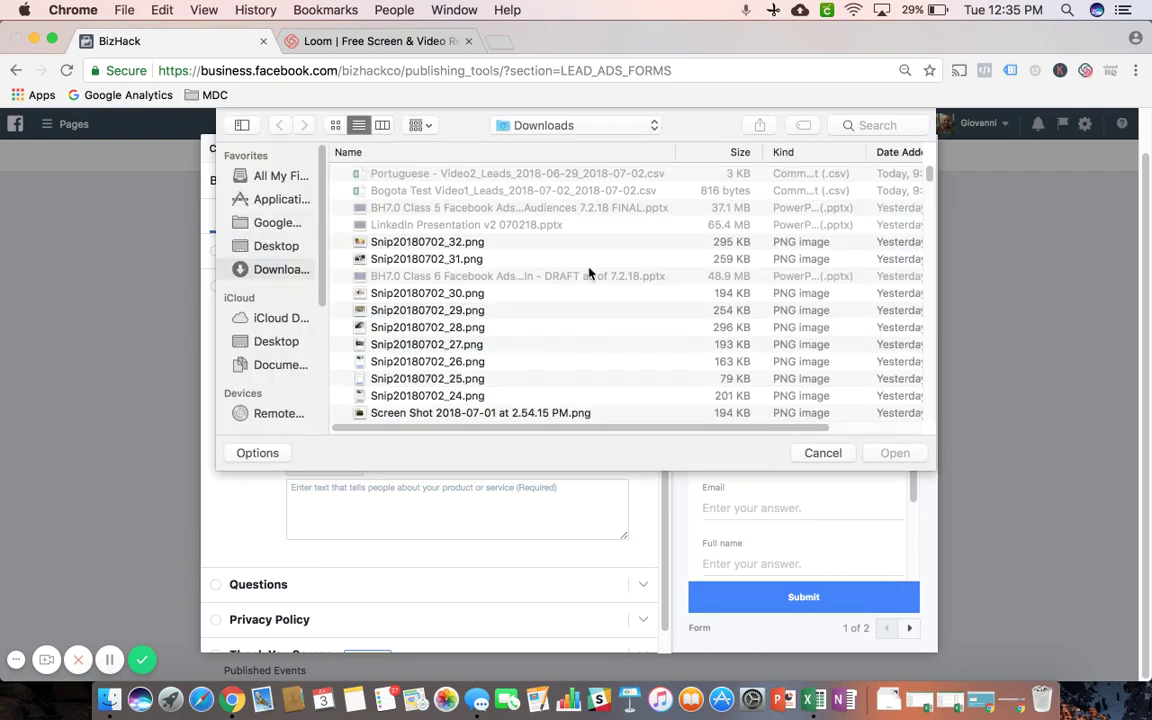
pyautogui.click(822, 453)
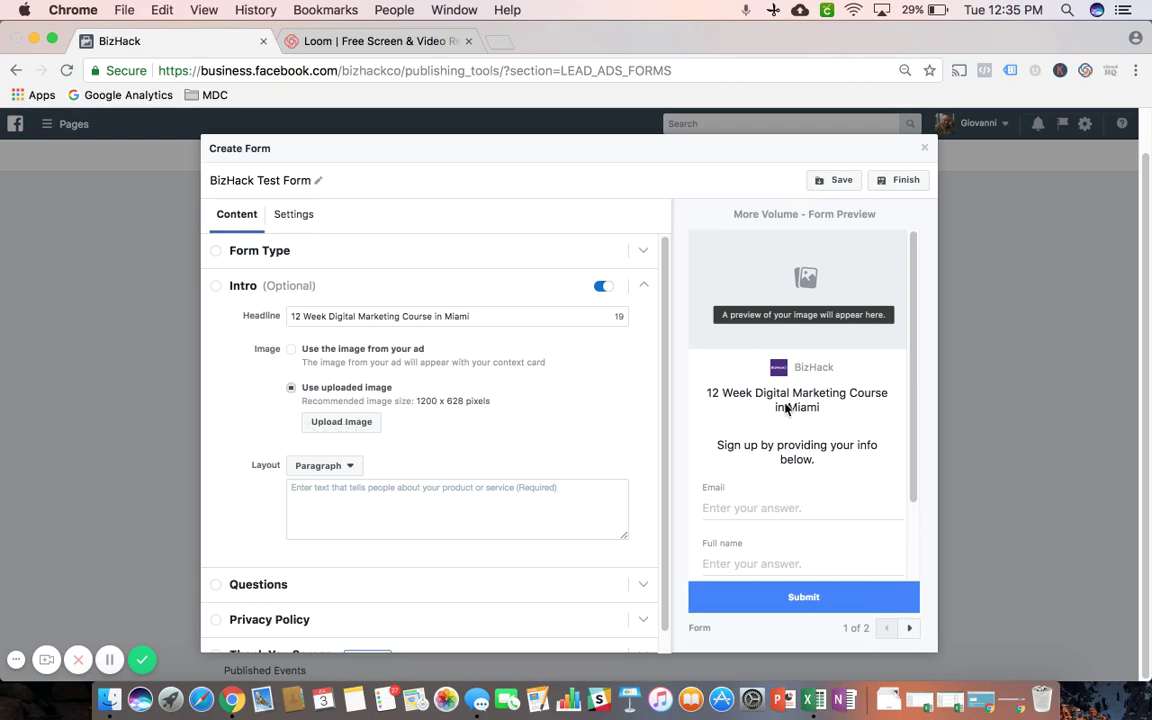
pyautogui.click(823, 452)
# Change the intro layout to Bullets
pyautogui.scroll(-1, 641, 388)
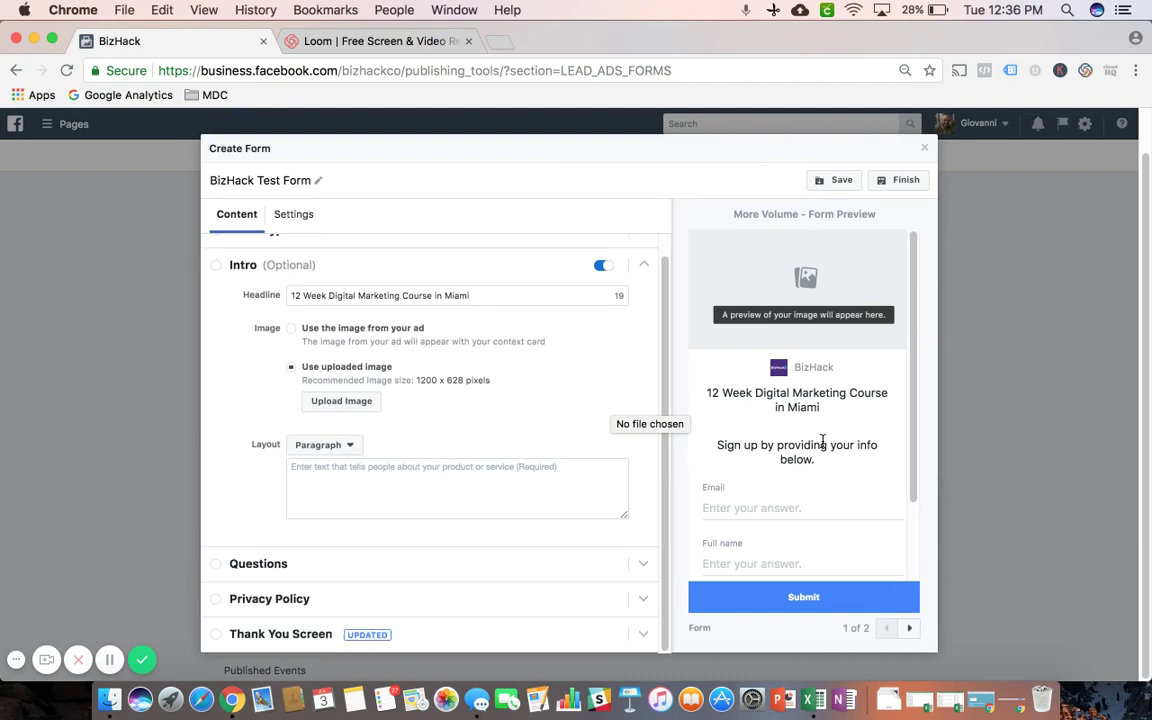
pyautogui.click(327, 450)
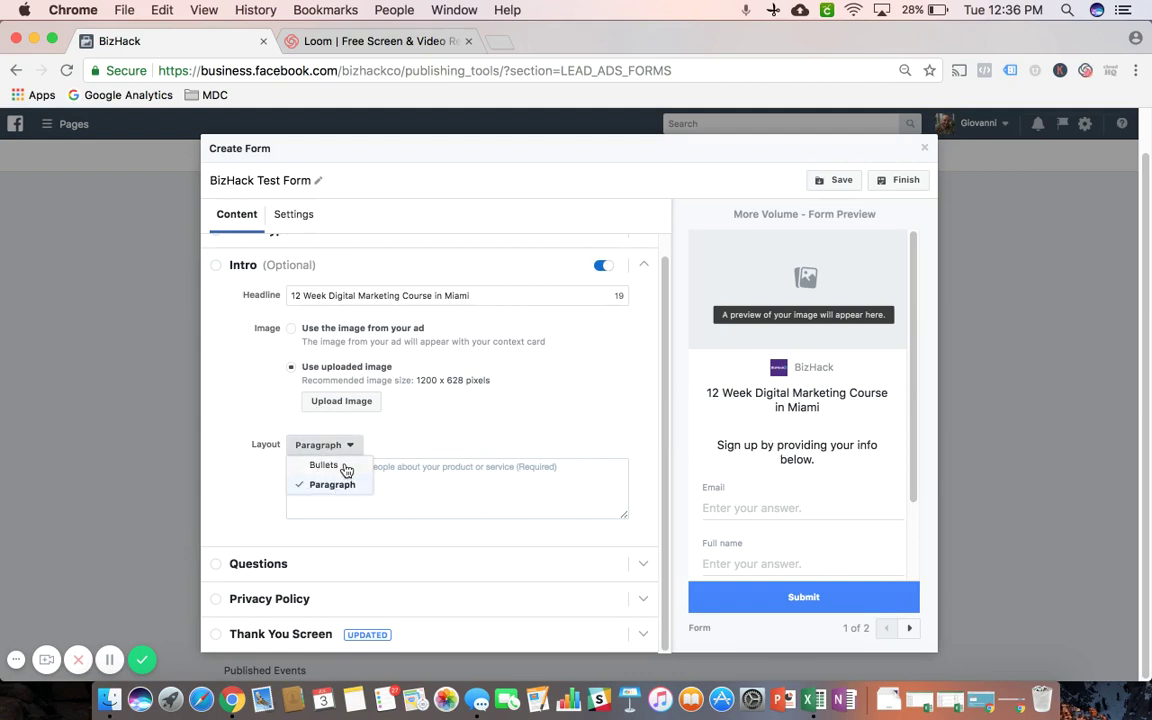
pyautogui.click(352, 464)
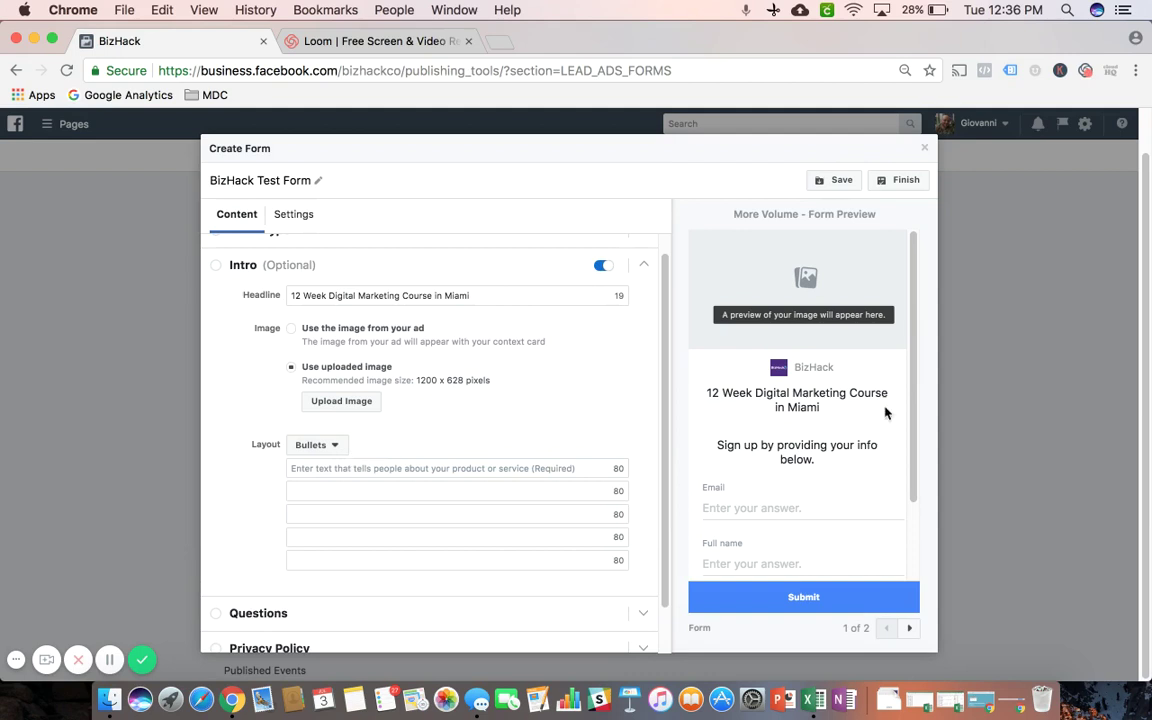
pyautogui.scroll(-2, 907, 387)
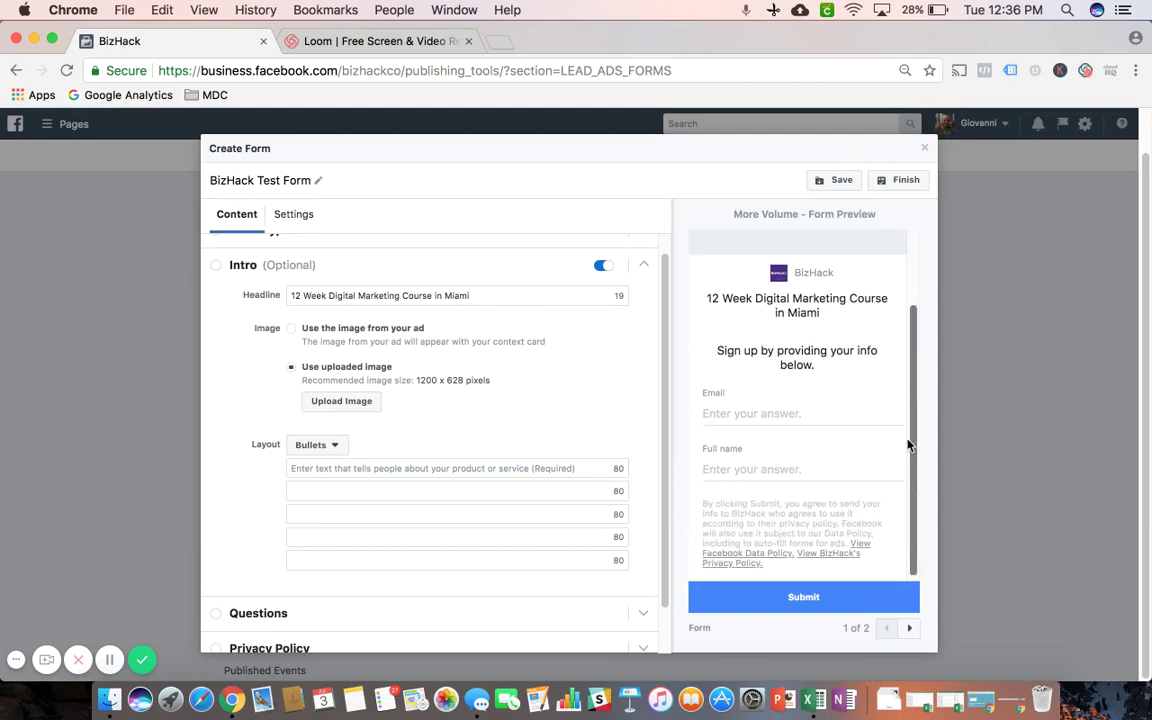
# Fill the first four intro bullets with placeholder text and expand the Questions section
pyautogui.click(295, 471)
pyautogui.write('fsfsdfdsfsdf')
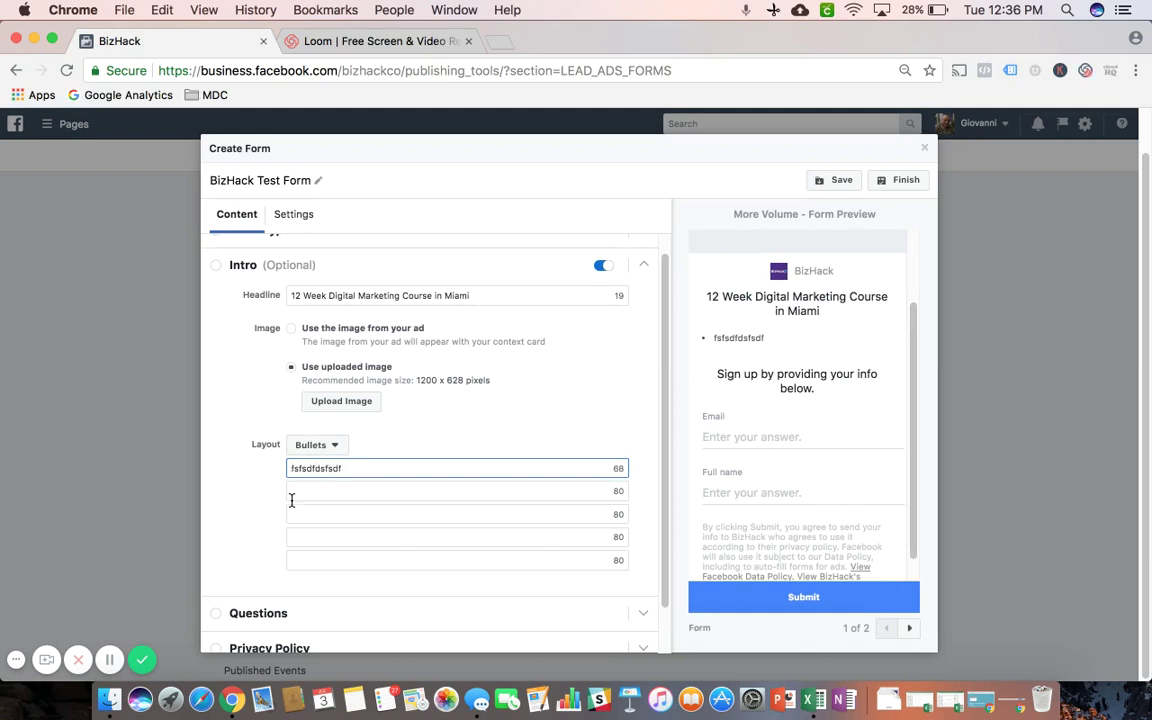
pyautogui.click(292, 491)
pyautogui.write('sfdfsdfdsfdsf')
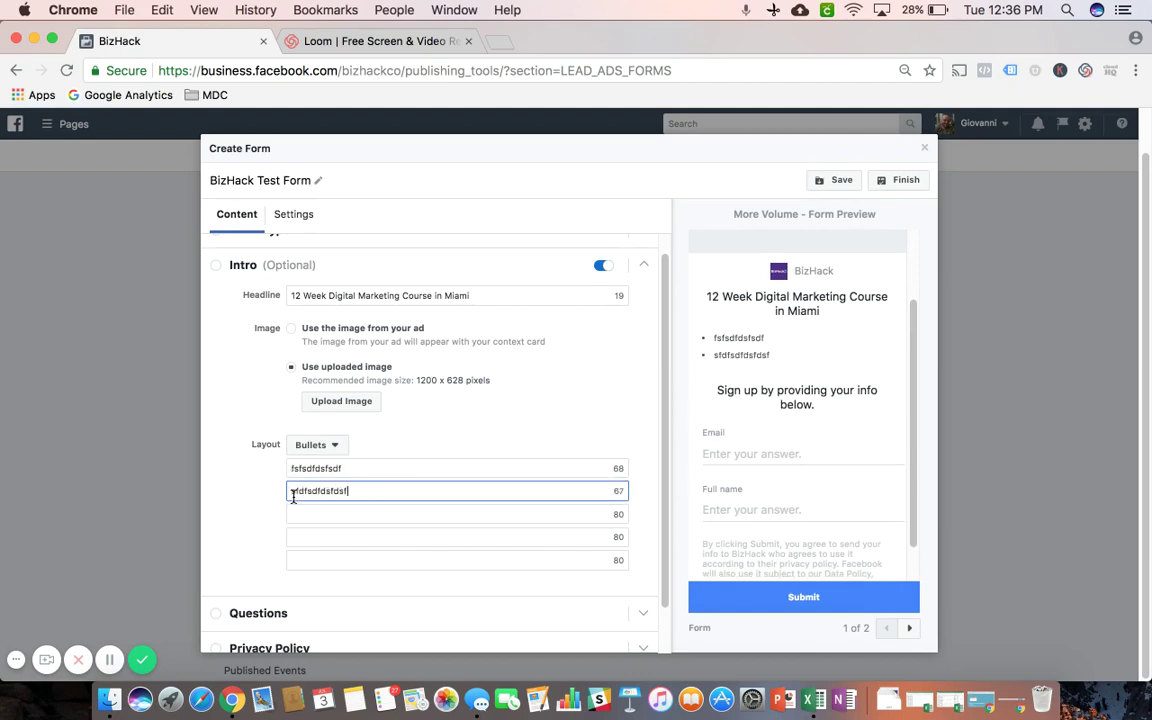
pyautogui.click(309, 510)
pyautogui.write('sfdfsdfsdf')
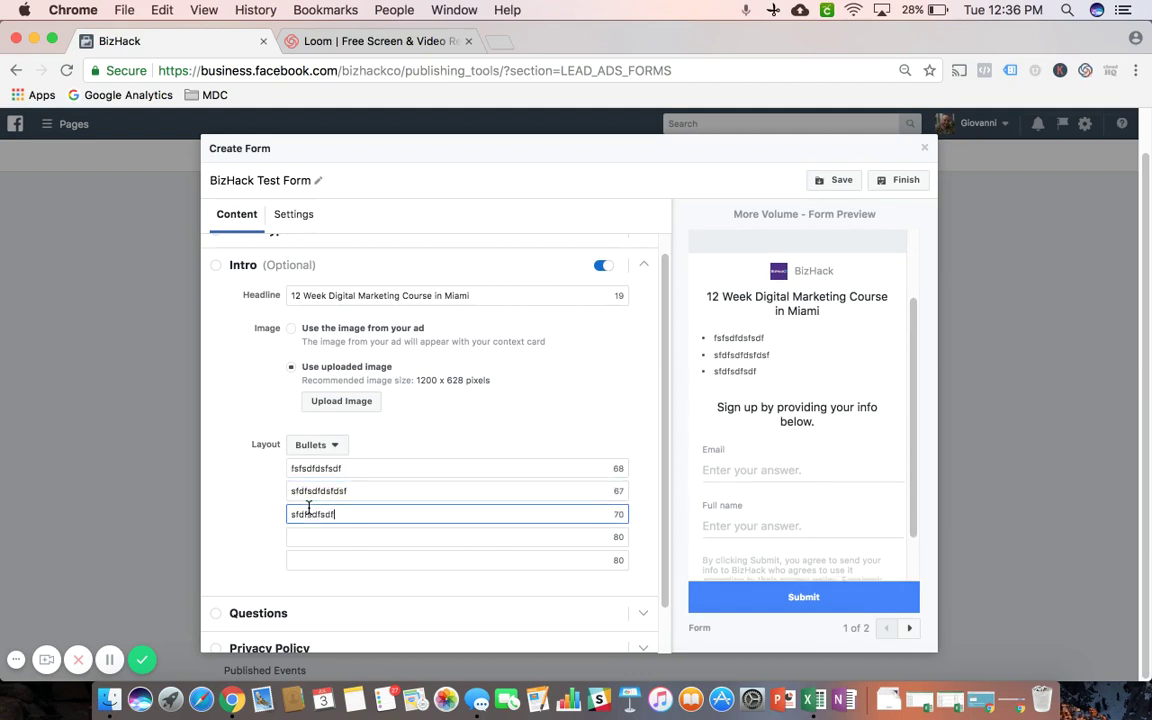
pyautogui.write('dsfds')
pyautogui.click(302, 537)
pyautogui.write('sdfdsfdsfdsfdsf')
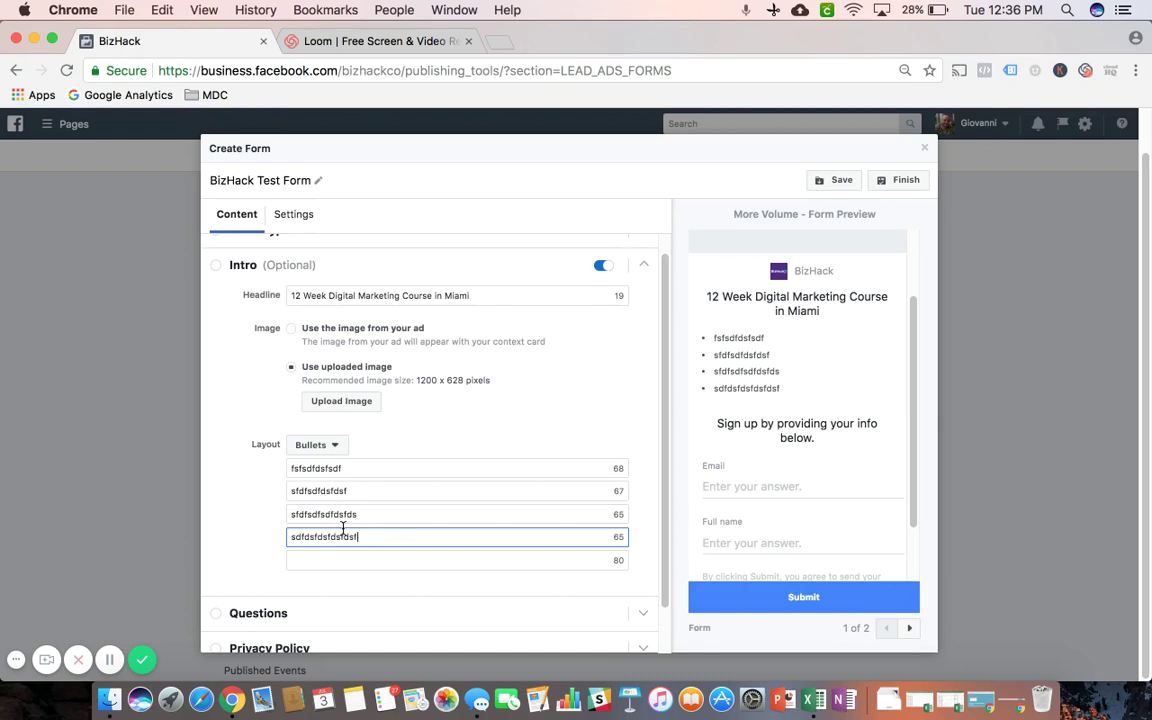
pyautogui.scroll(-2, 493, 427)
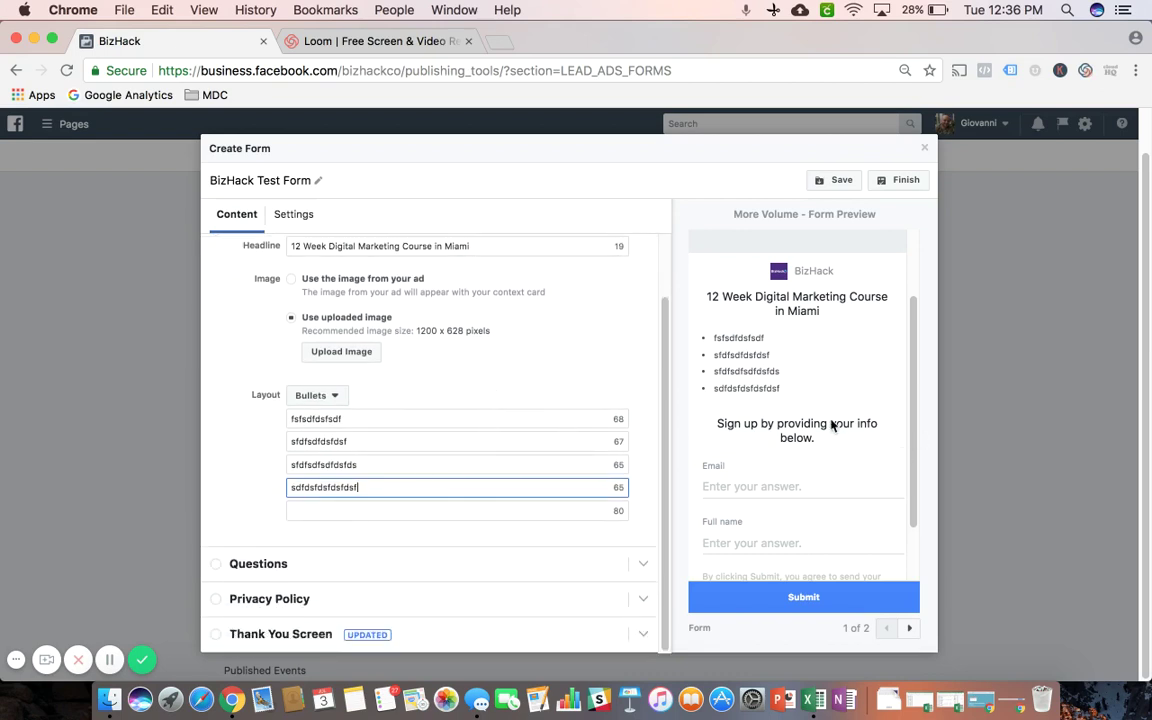
pyautogui.click(290, 567)
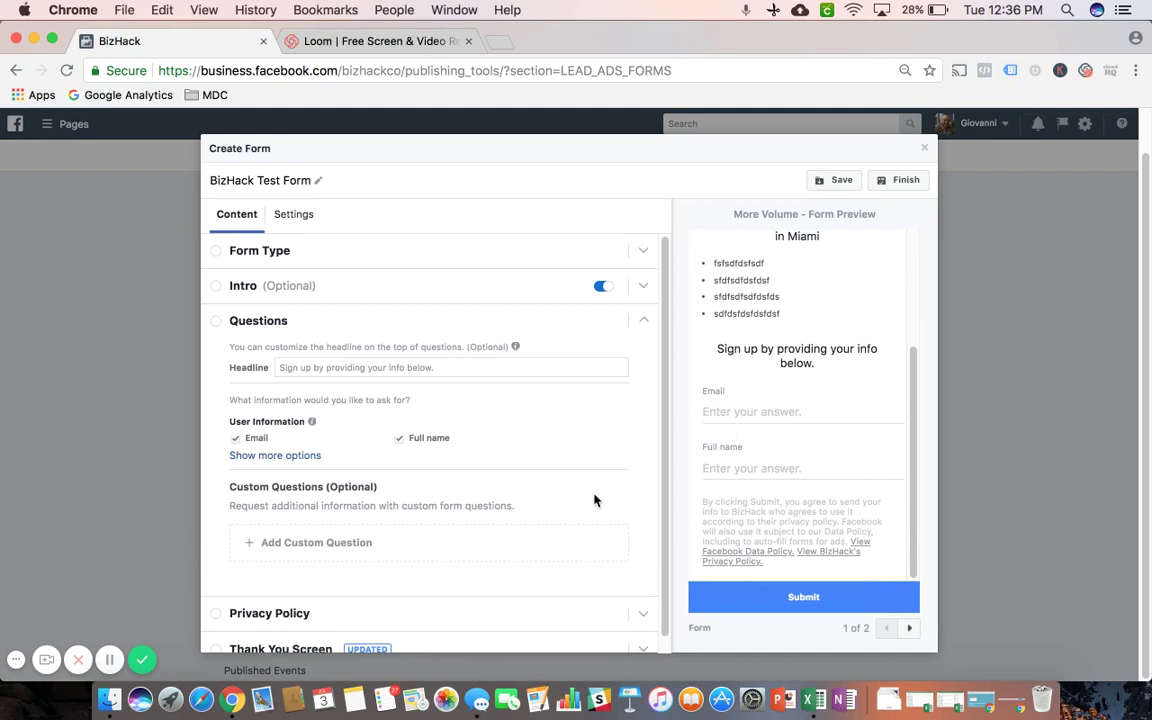
# Add Phone number to the requested fields alongside Email and Full name
pyautogui.click(268, 458)
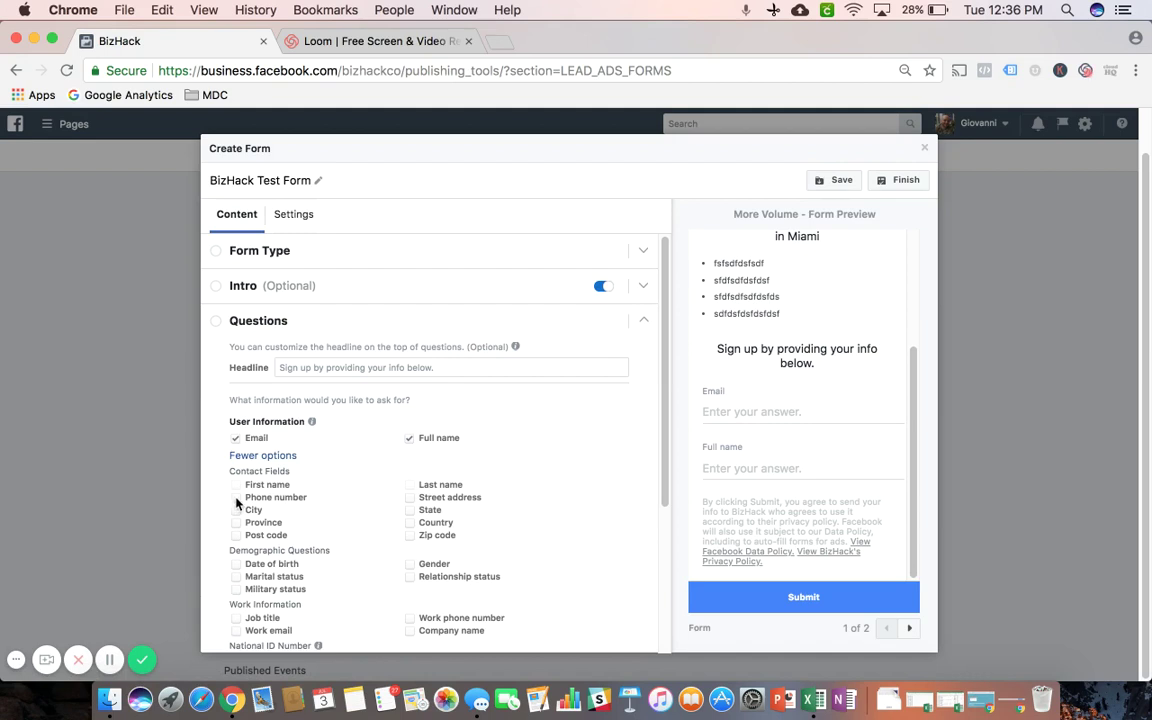
pyautogui.click(236, 497)
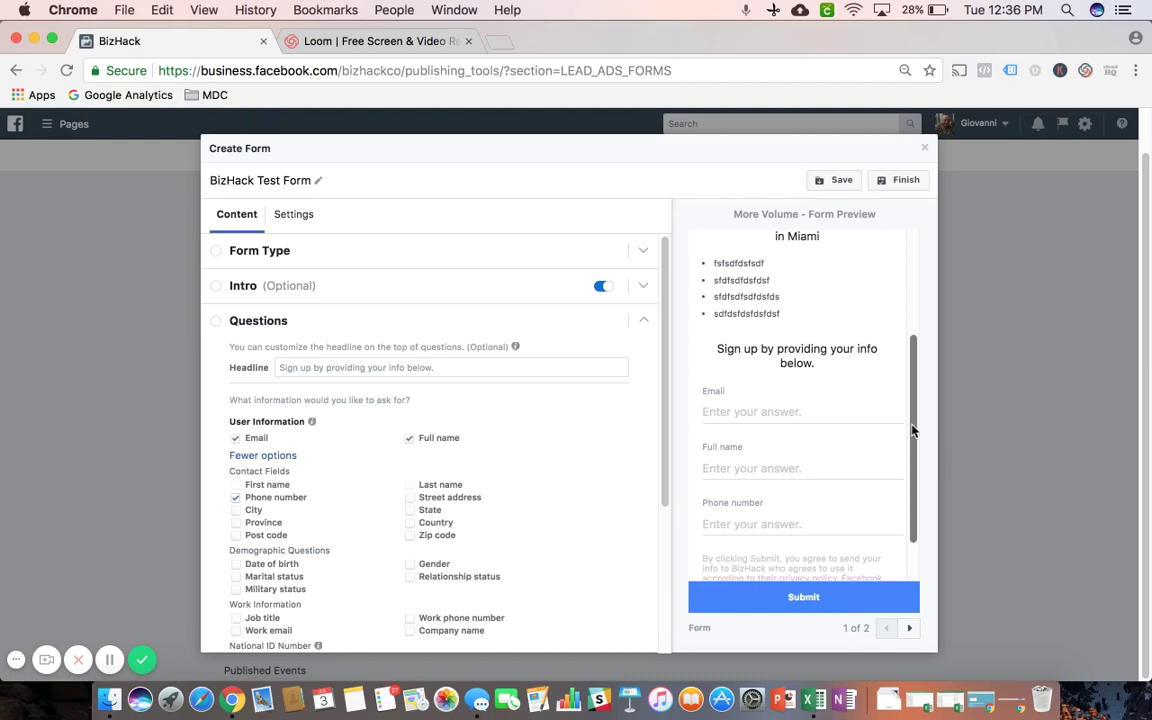
pyautogui.moveTo(912, 431)
pyautogui.mouseDown()
pyautogui.moveTo(913, 471)
pyautogui.moveTo(914, 440)
pyautogui.mouseUp()
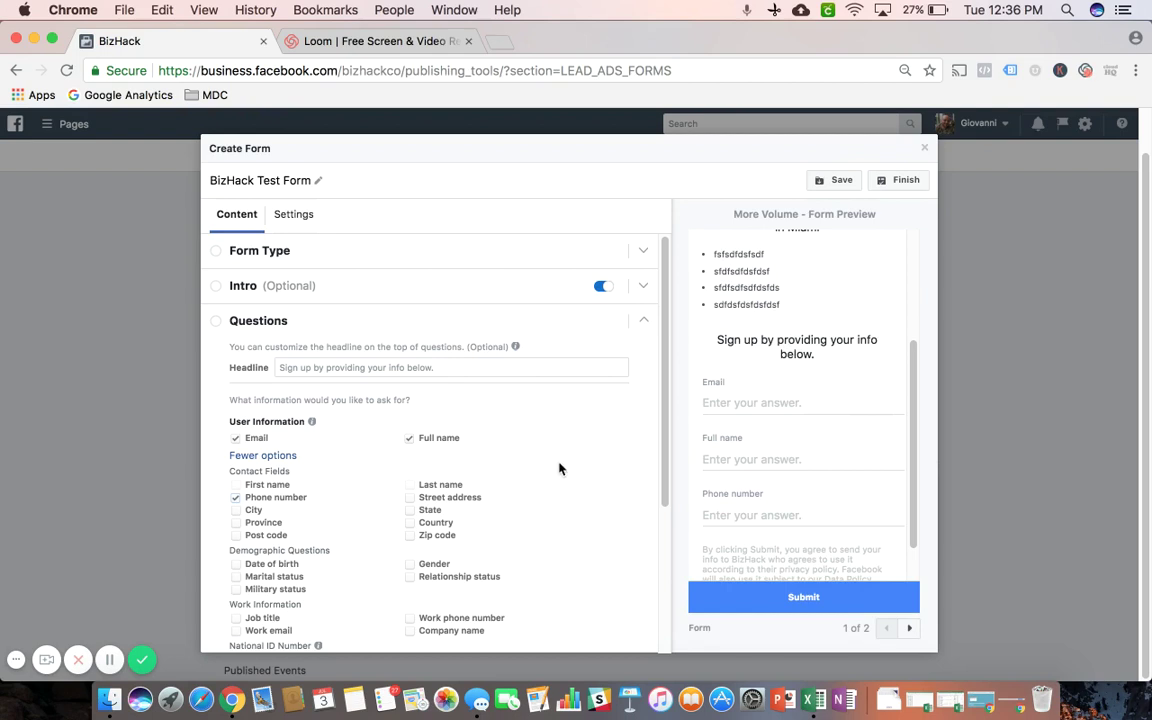
pyautogui.scroll(-2, 559, 468)
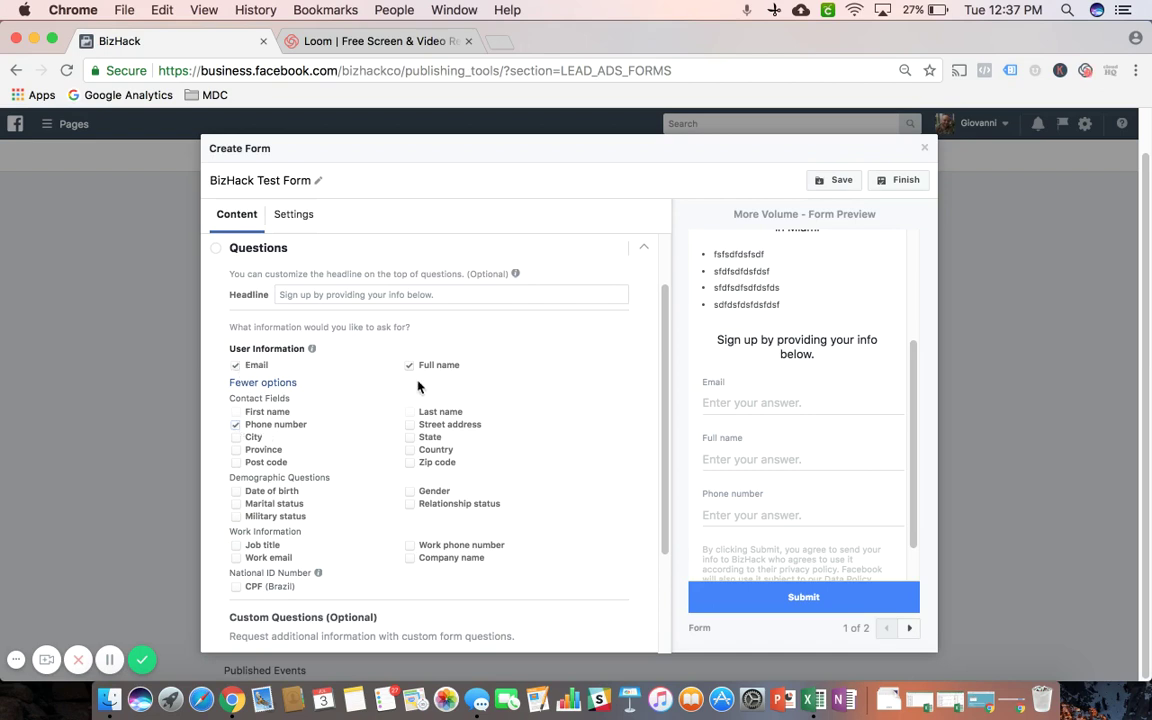
pyautogui.click(280, 384)
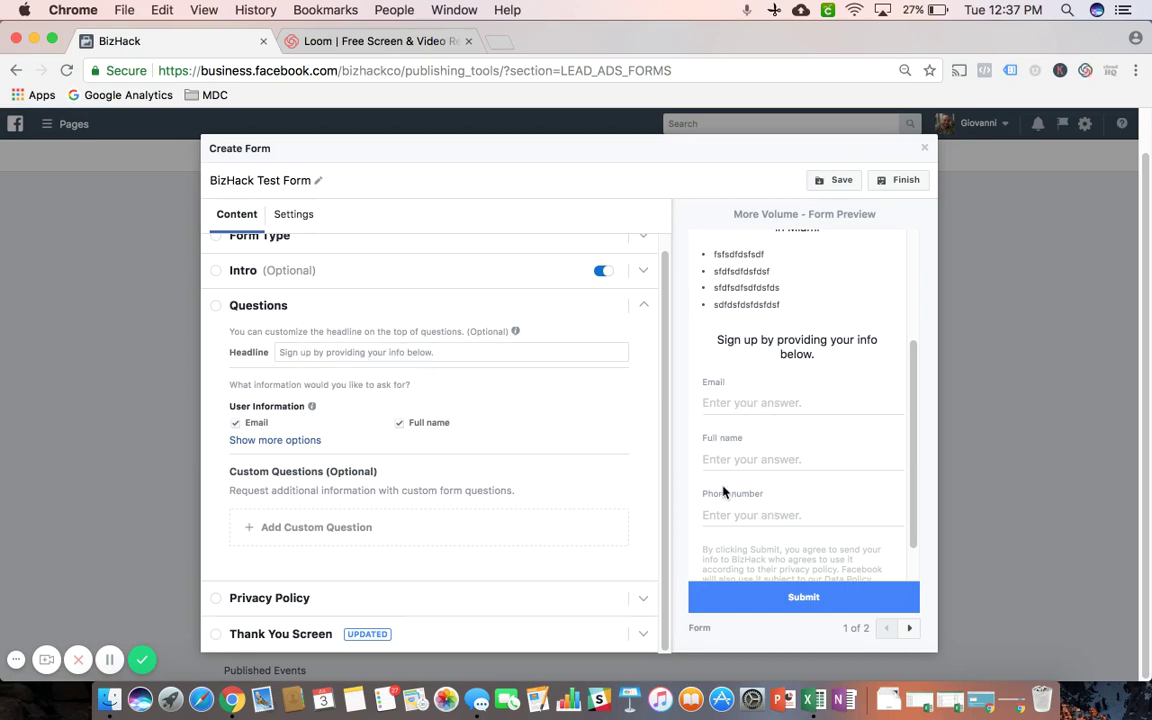
# Leave the questions headline as is and expand the Privacy Policy section
pyautogui.click(366, 353)
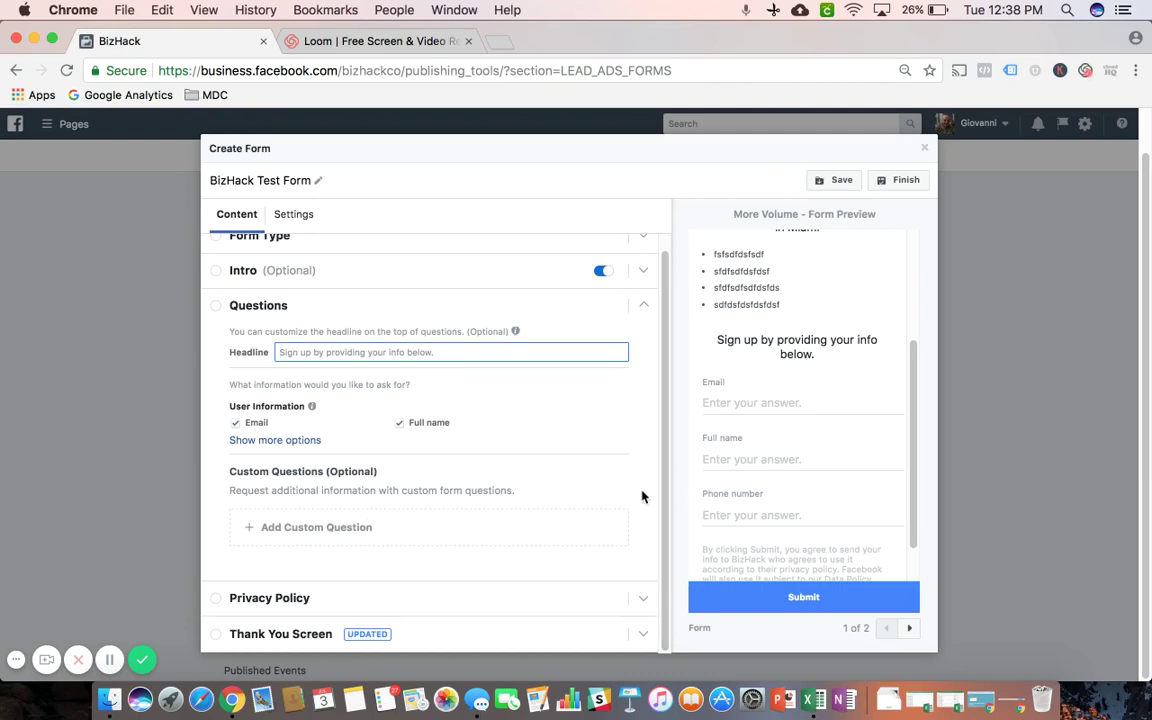
pyautogui.click(270, 598)
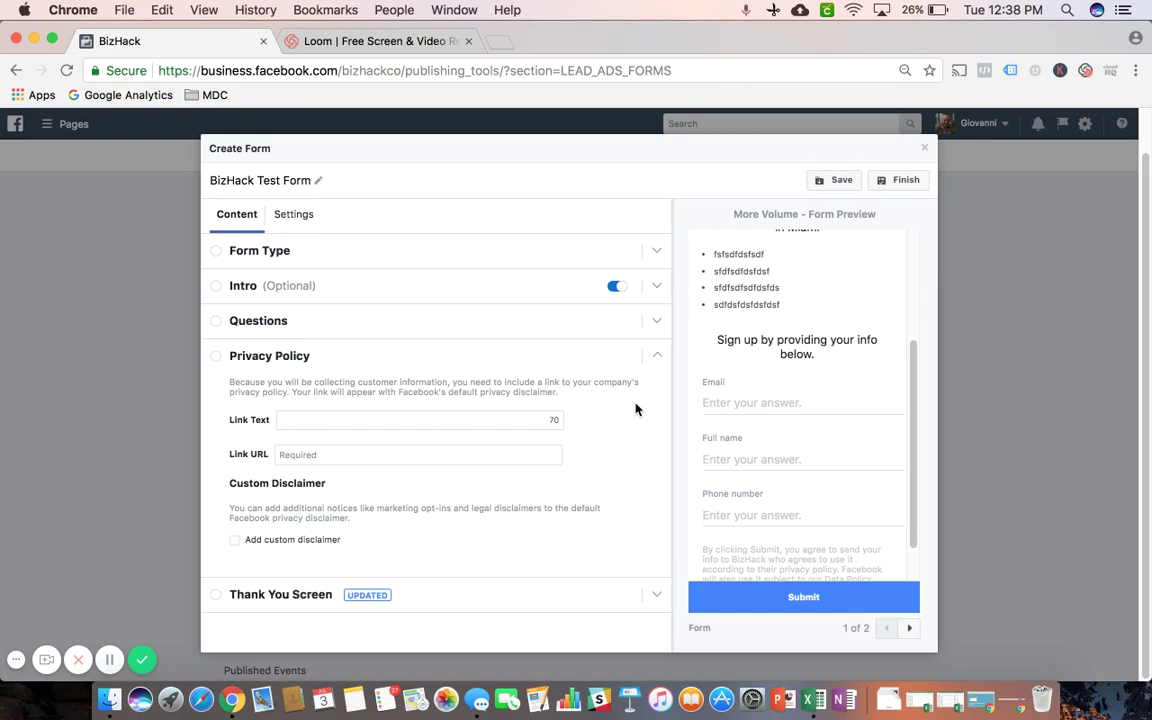
# Leave the privacy Link URL empty and expand the Thank You Screen settings
pyautogui.click(308, 455)
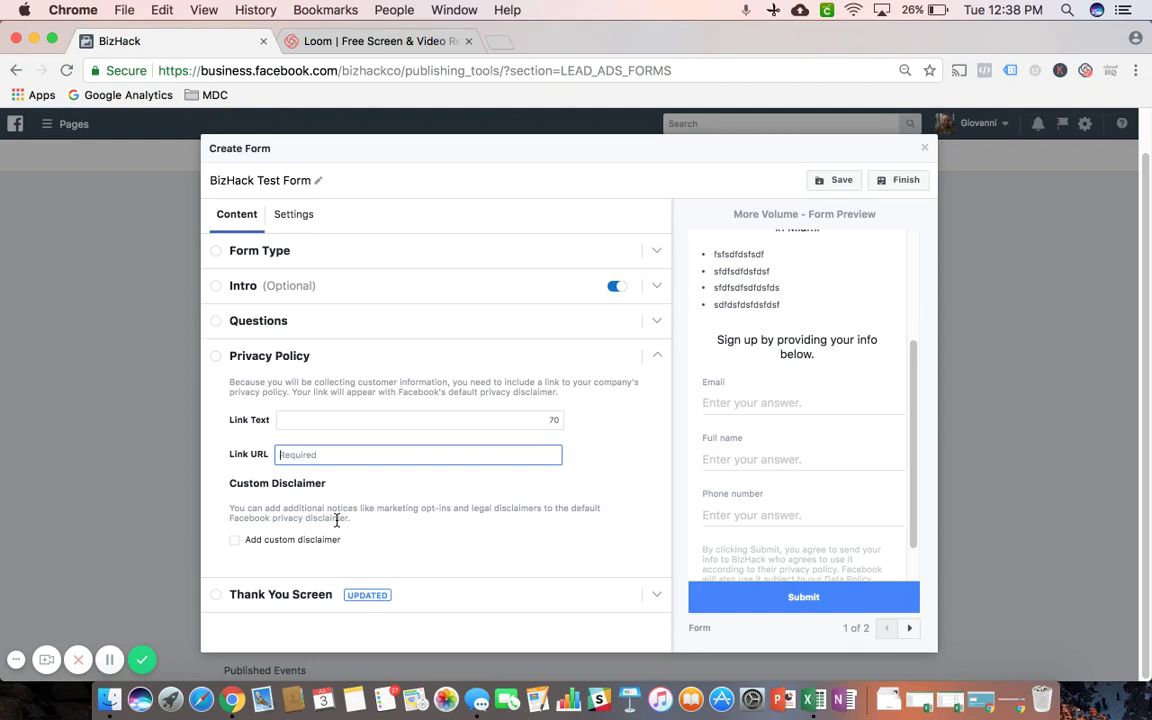
pyautogui.click(300, 594)
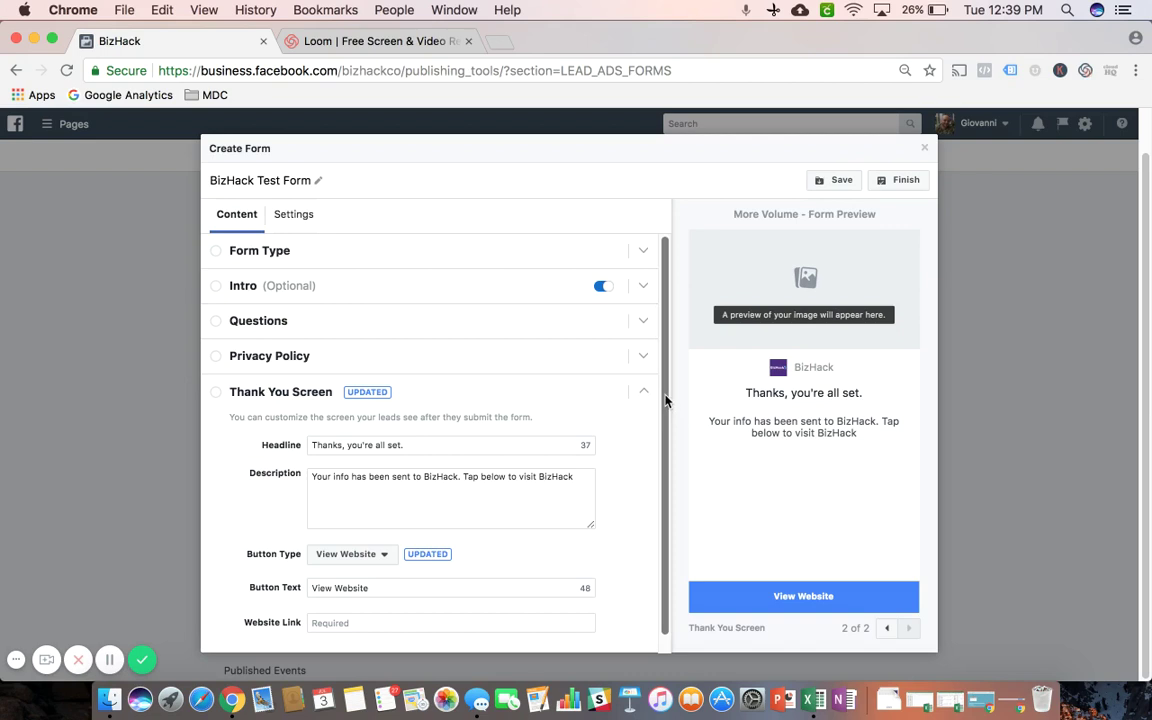
# Select the thank-you description text, then bring up the Button Type choices
pyautogui.moveTo(665, 404); pyautogui.dragTo(667, 448)
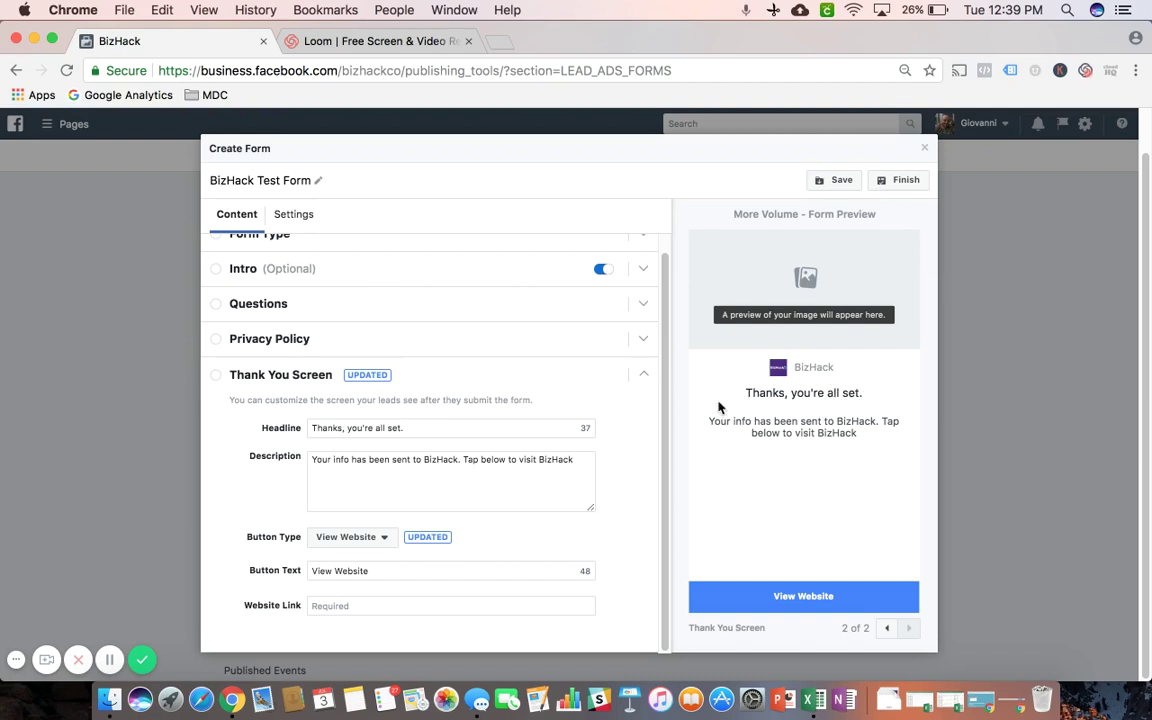
pyautogui.click(558, 459)
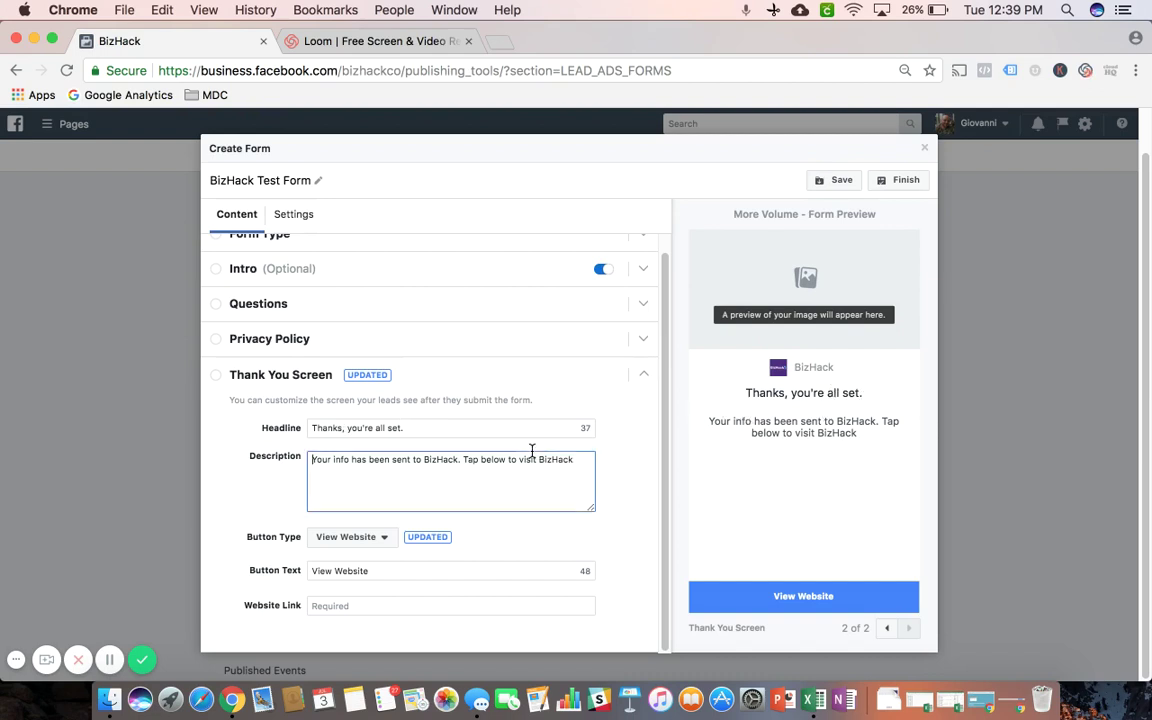
pyautogui.tripleClick(568, 459)
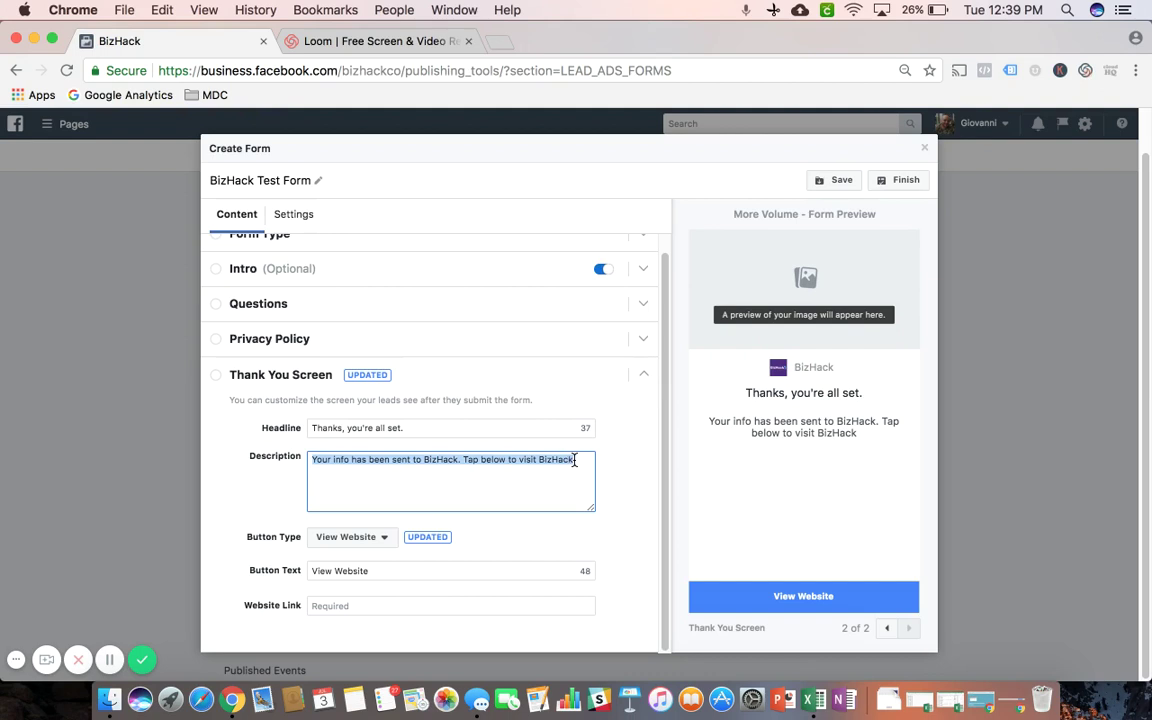
pyautogui.click(575, 459)
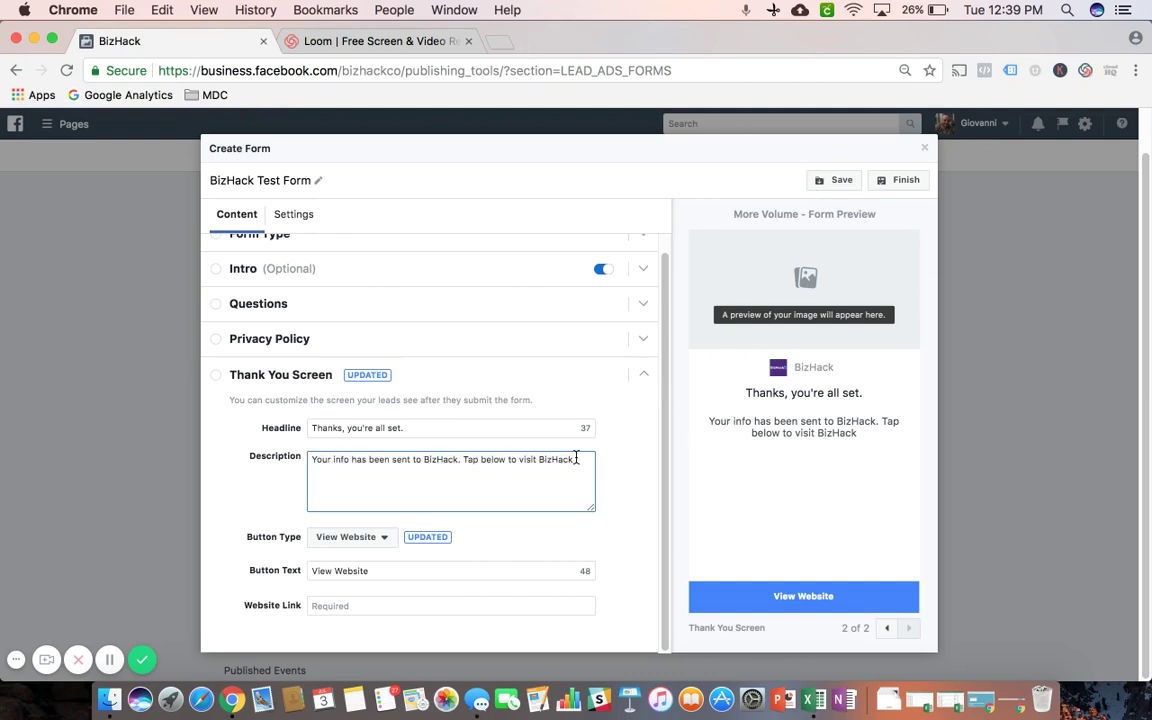
pyautogui.click(363, 541)
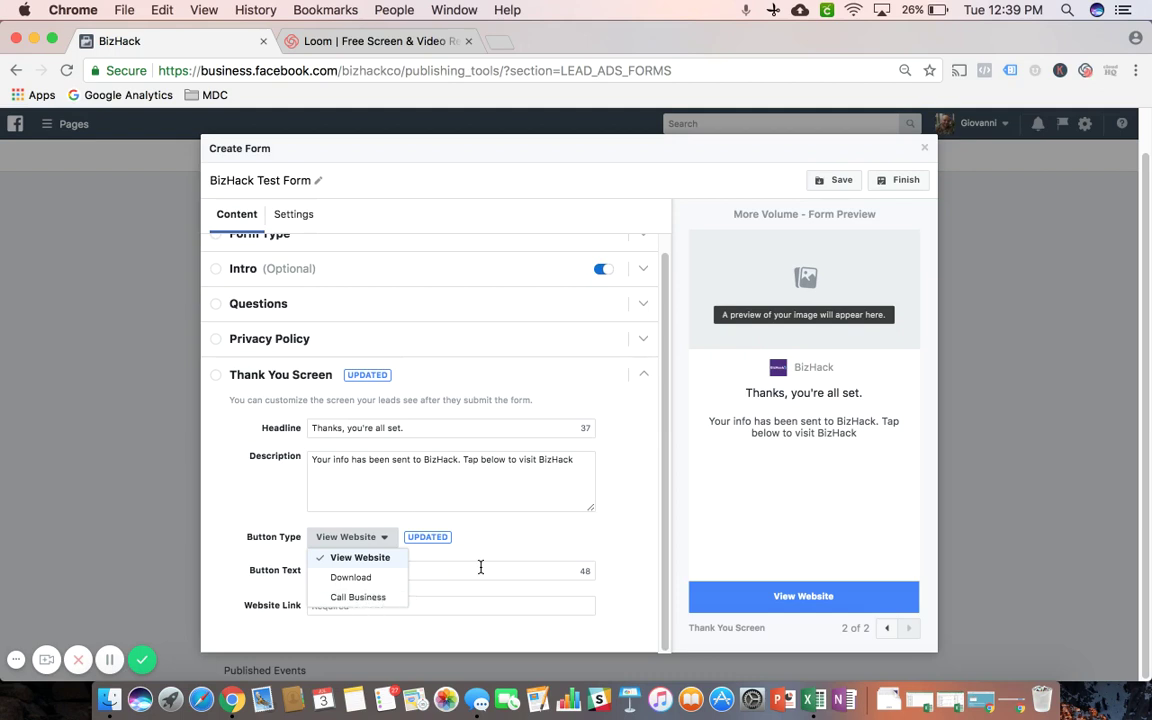
# Make the thank-you button Call Business, labelled 'Call Us Now', with the business phone number entered
pyautogui.click(356, 598)
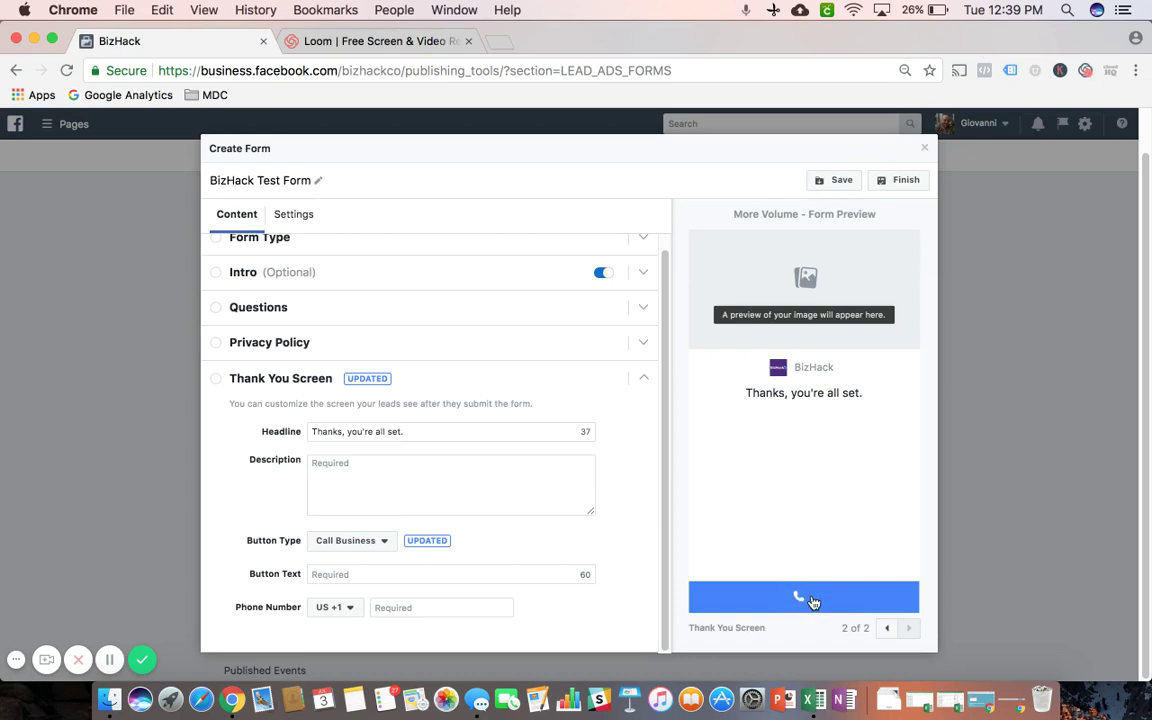
pyautogui.click(355, 574)
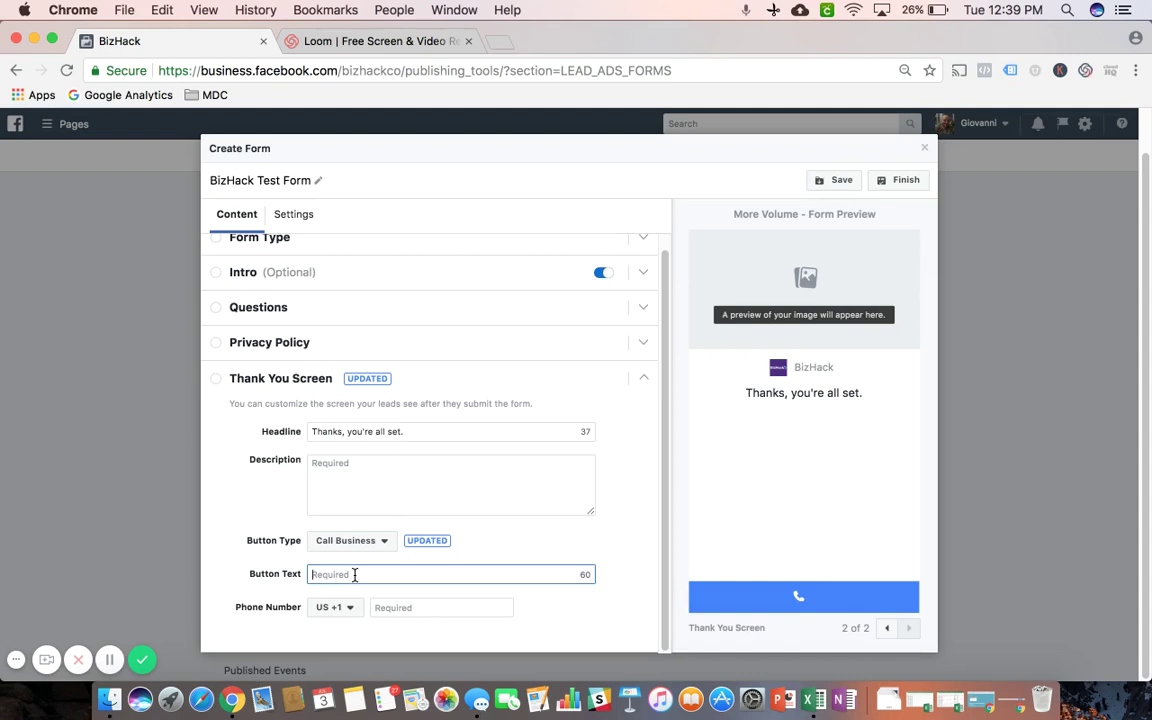
pyautogui.write('Call Us Now')
pyautogui.click(390, 610)
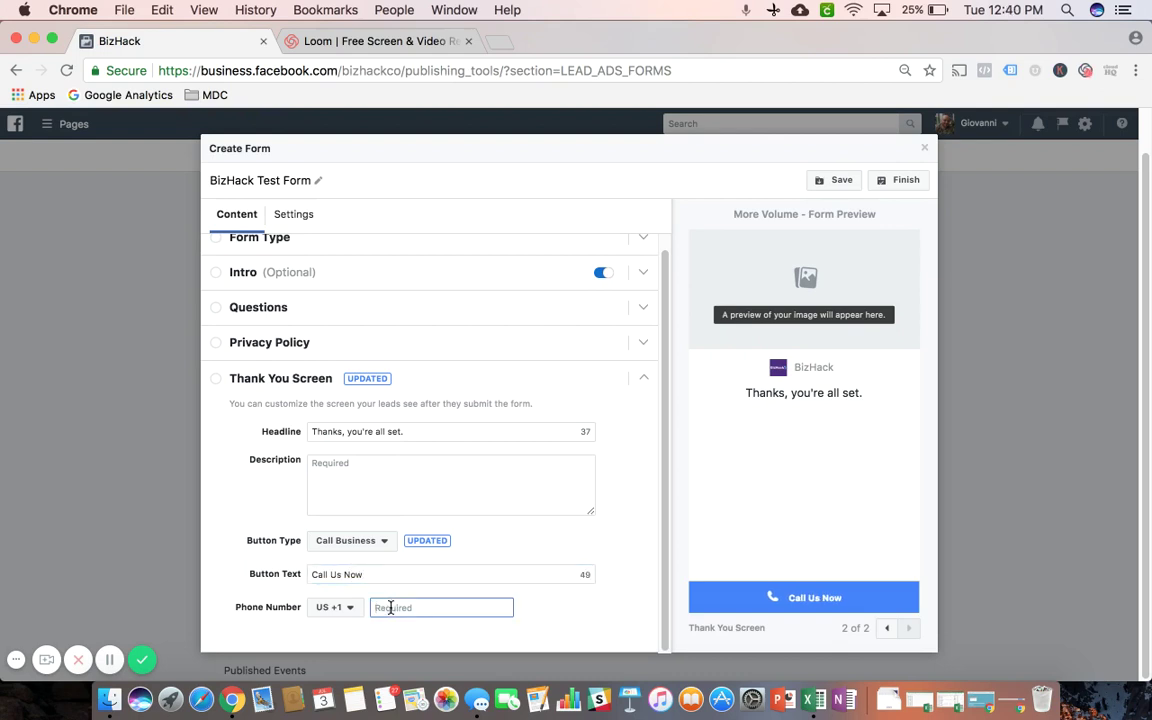
pyautogui.click(381, 541)
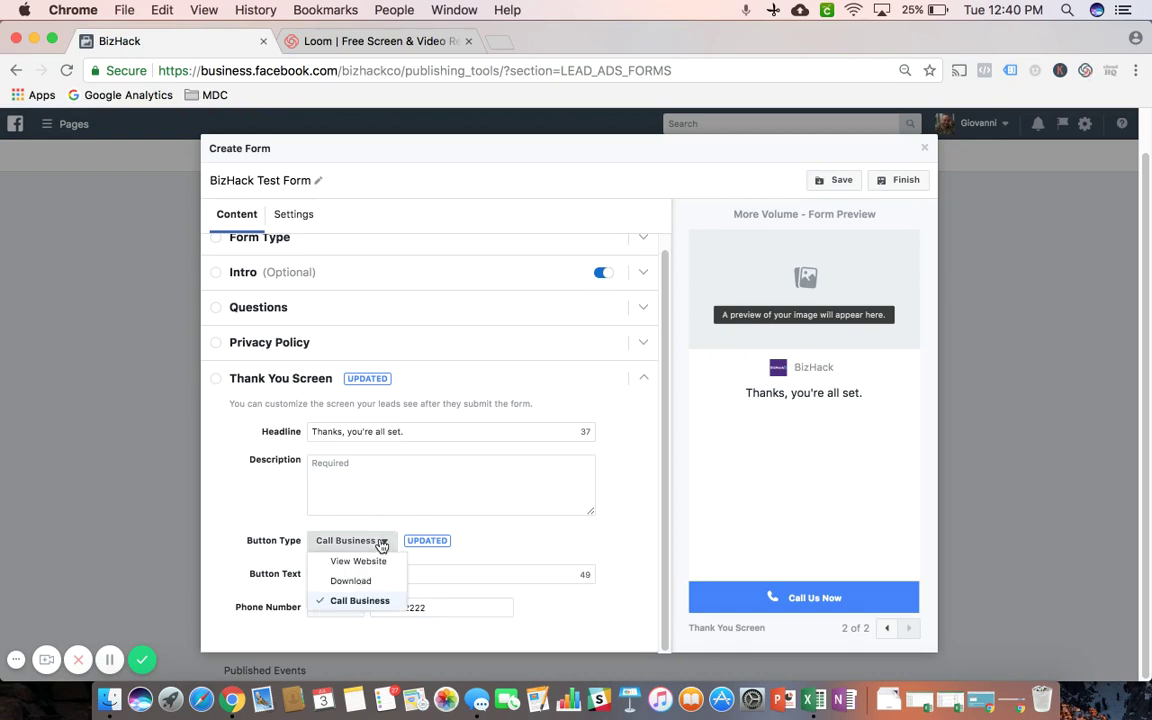
# Set the thank-you button type to View Website and replace its label with 'Visit Our Site'
pyautogui.click(359, 563)
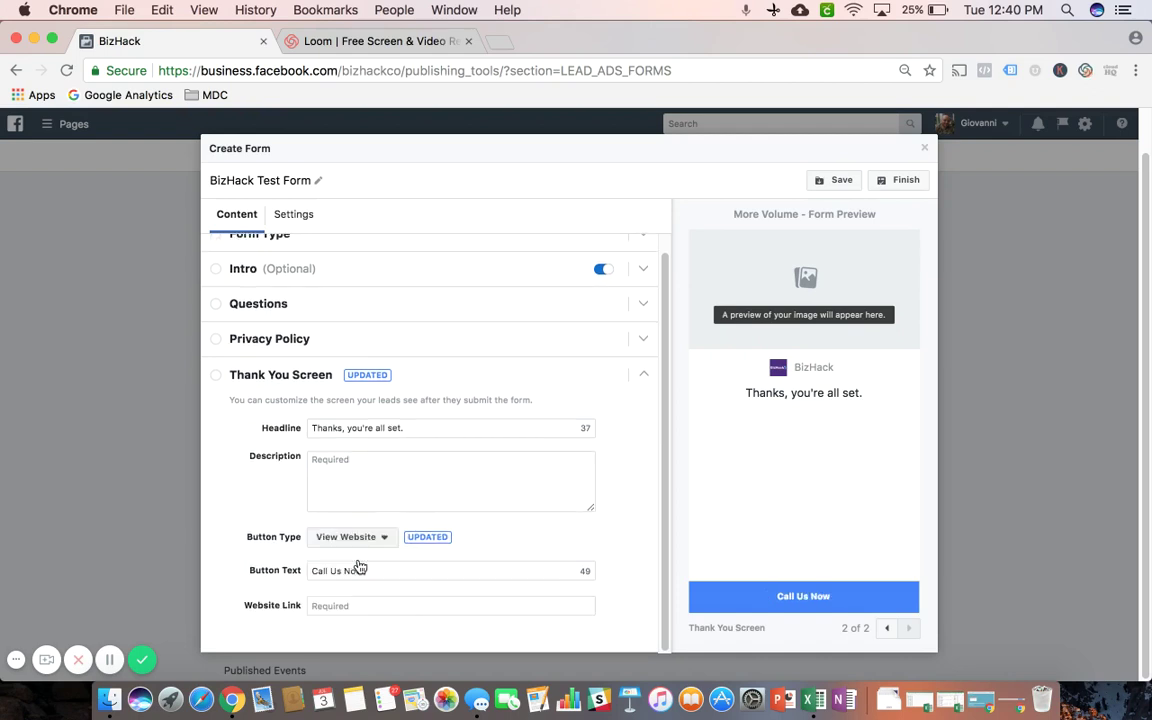
pyautogui.tripleClick(384, 571)
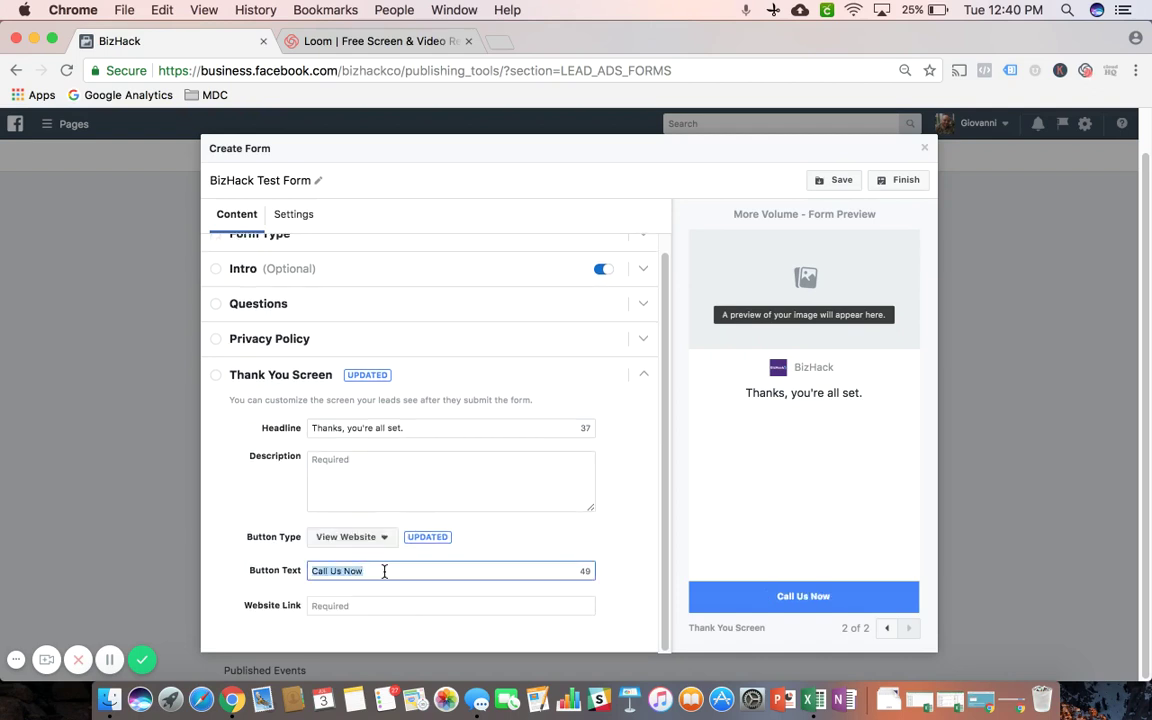
pyautogui.write('Vi')
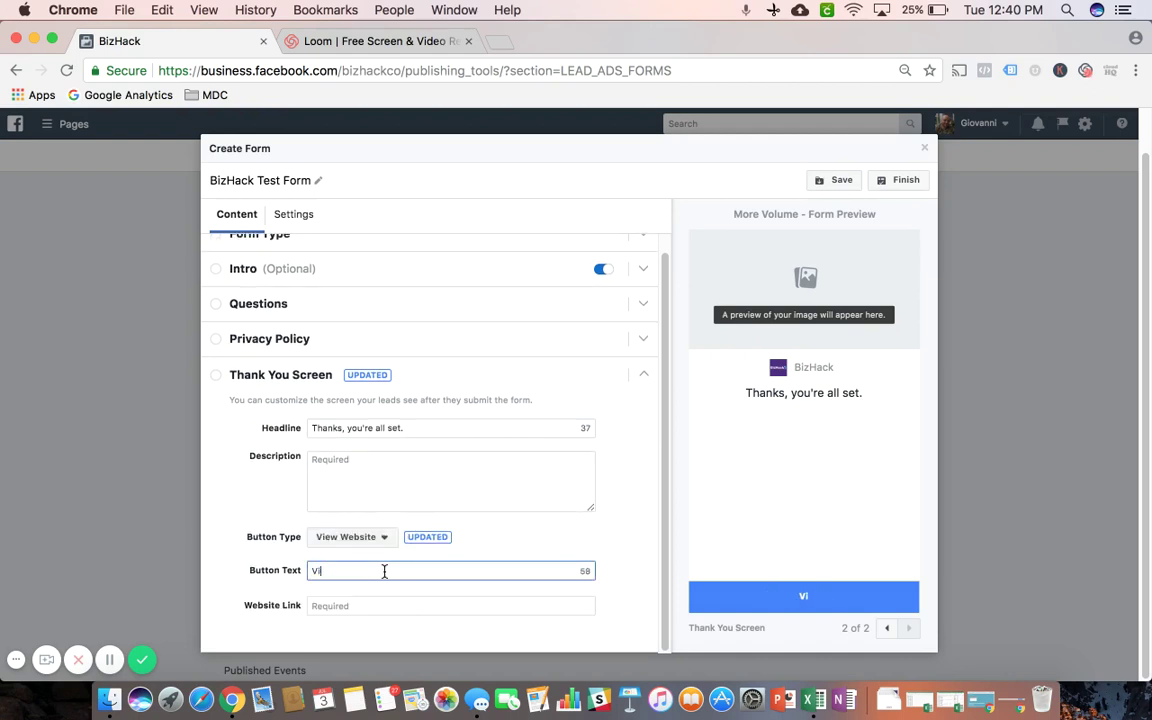
pyautogui.write('sit Our Site')
pyautogui.click(331, 605)
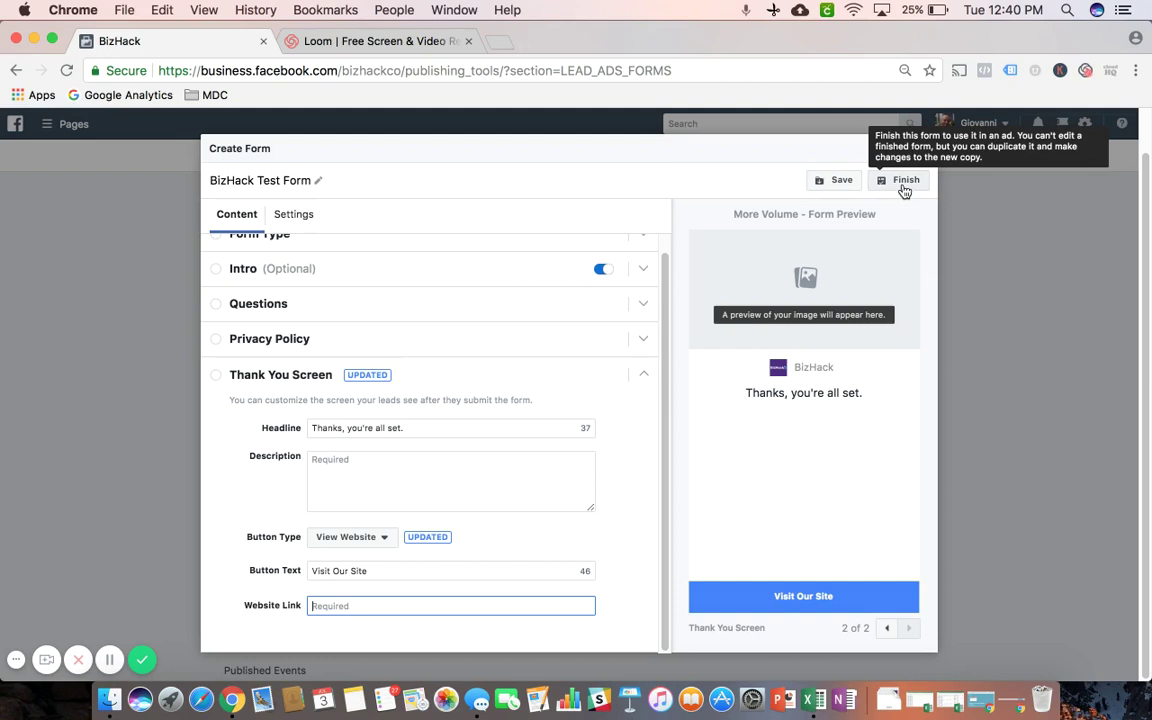
# Attempt Finish to reveal incomplete sections, then leave the thank-you website link empty after a trial 'www'
pyautogui.click(904, 191)
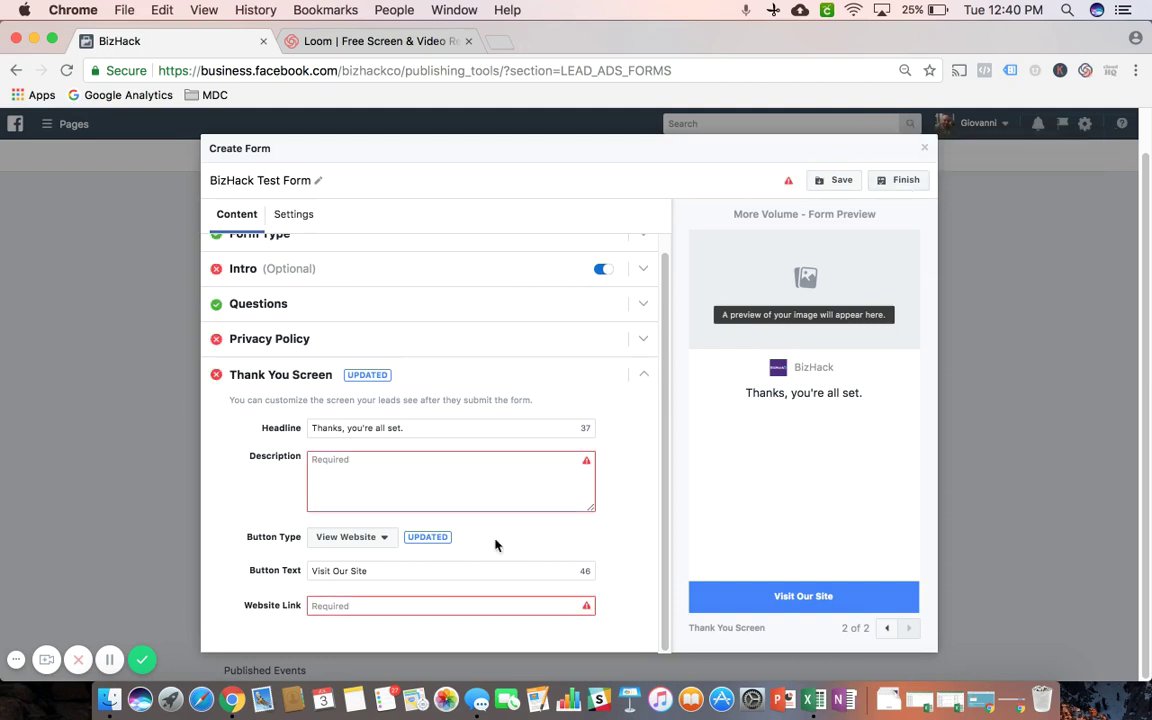
pyautogui.click(389, 603)
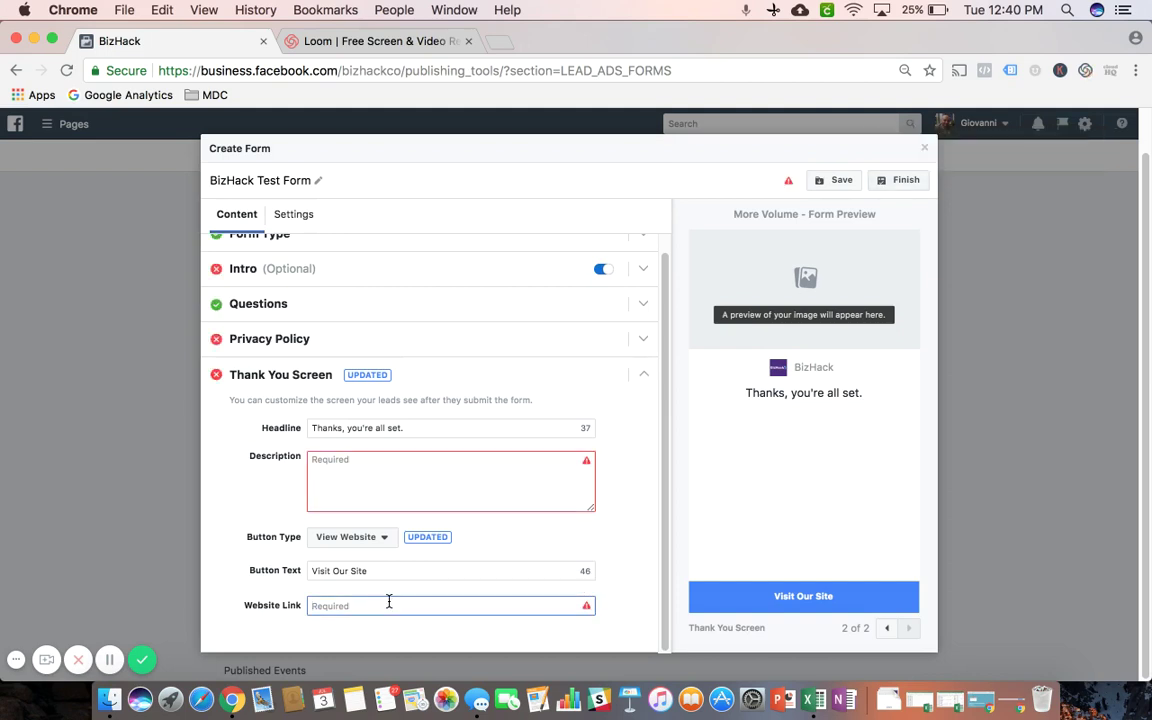
pyautogui.write('www')
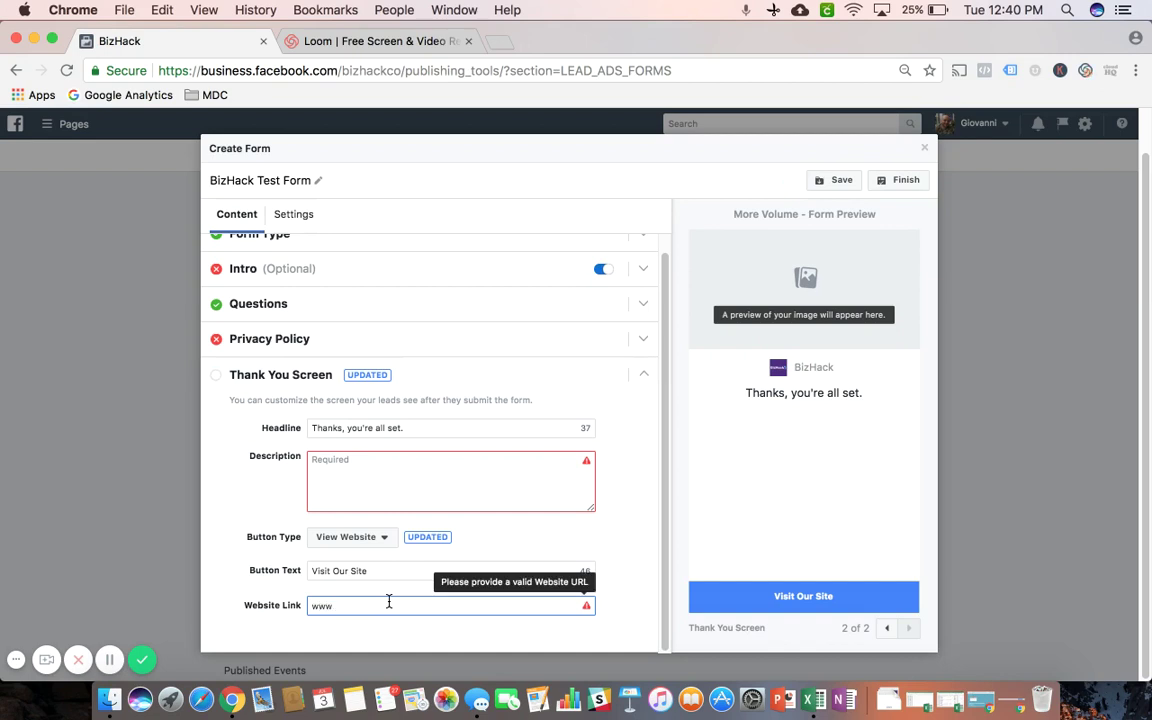
pyautogui.press('BackSpace')
pyautogui.press('BackSpace')
pyautogui.press('BackSpace')
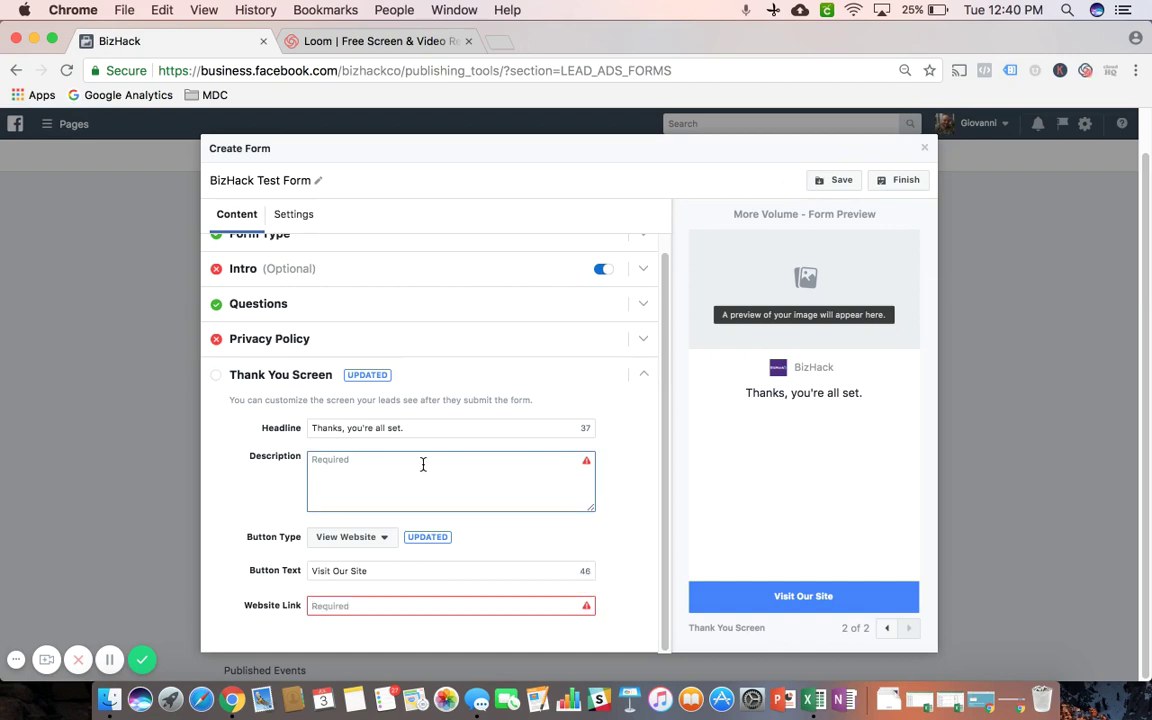
pyautogui.scroll(1, 366, 362)
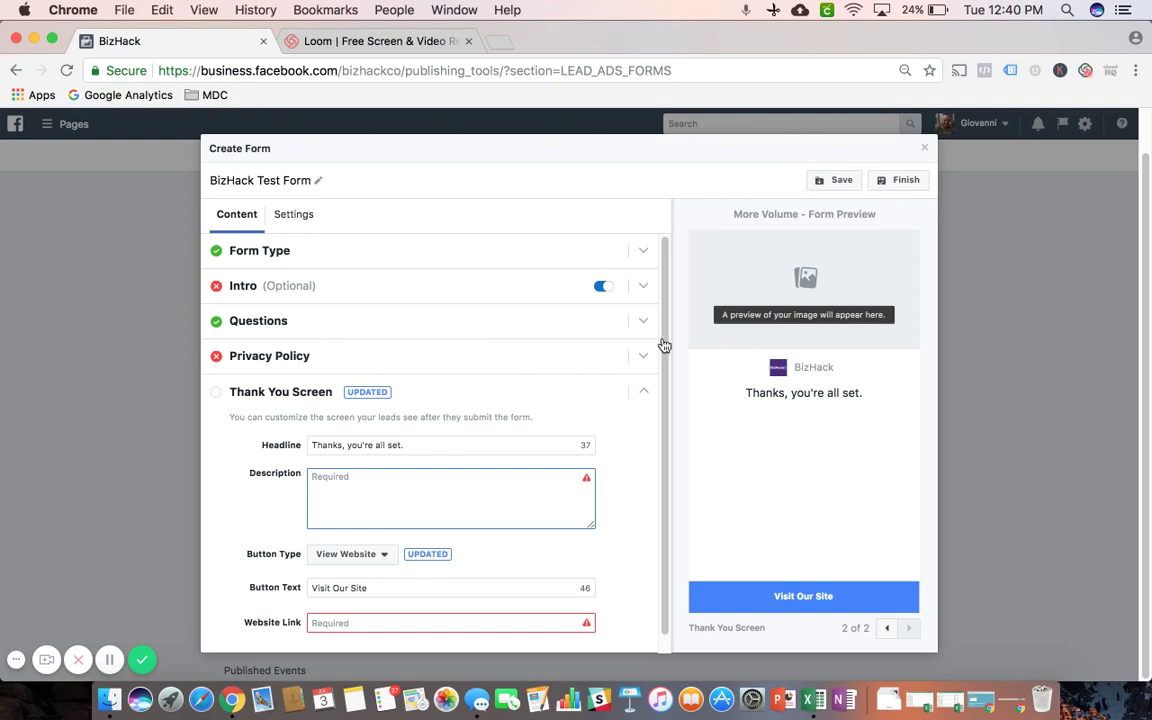
# Close the BizHack Test Form and confirm discarding its unsaved work
pyautogui.click(924, 148)
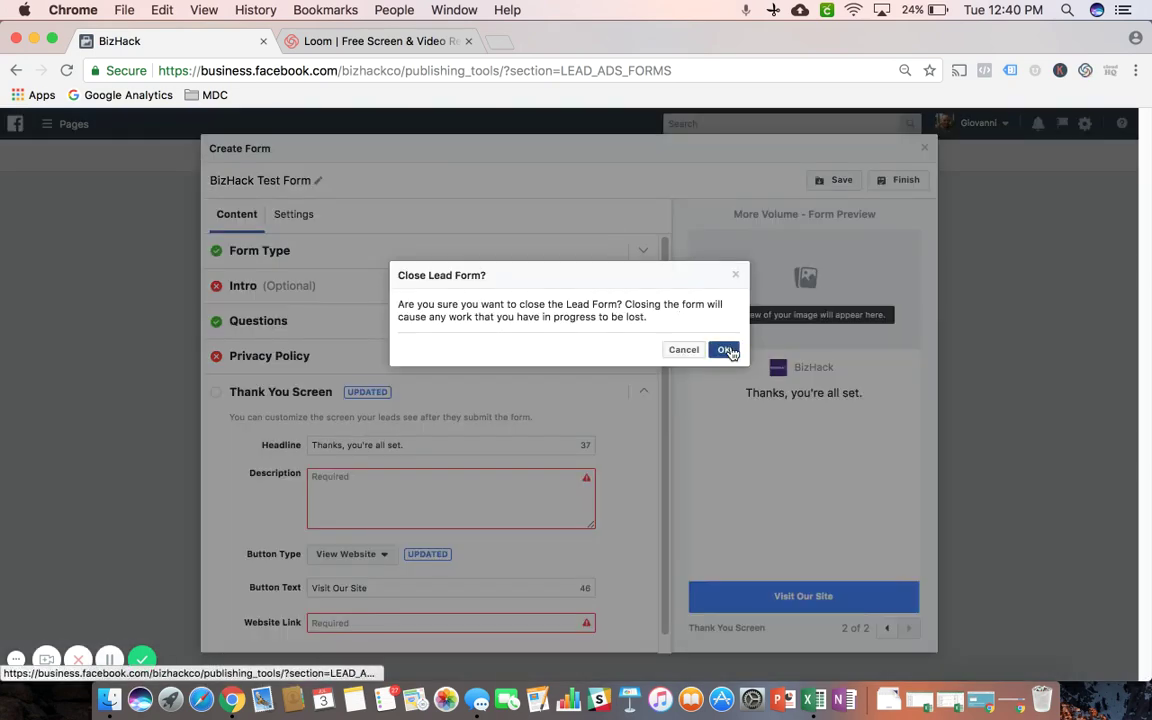
pyautogui.click(724, 350)
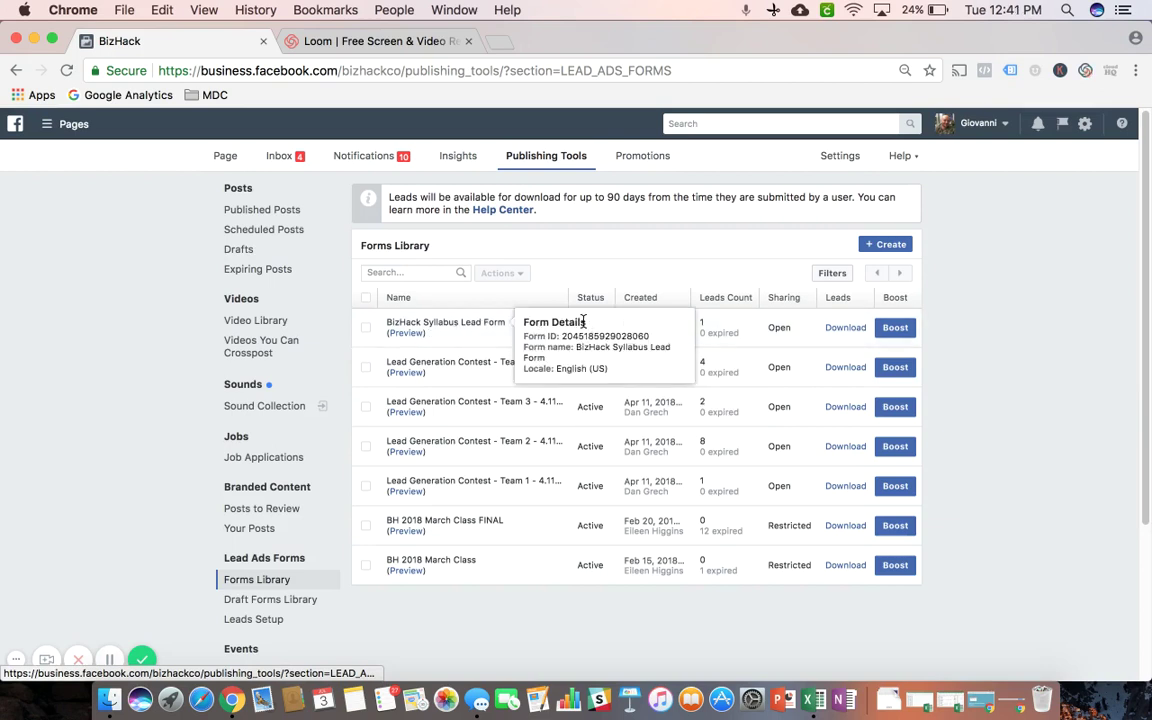